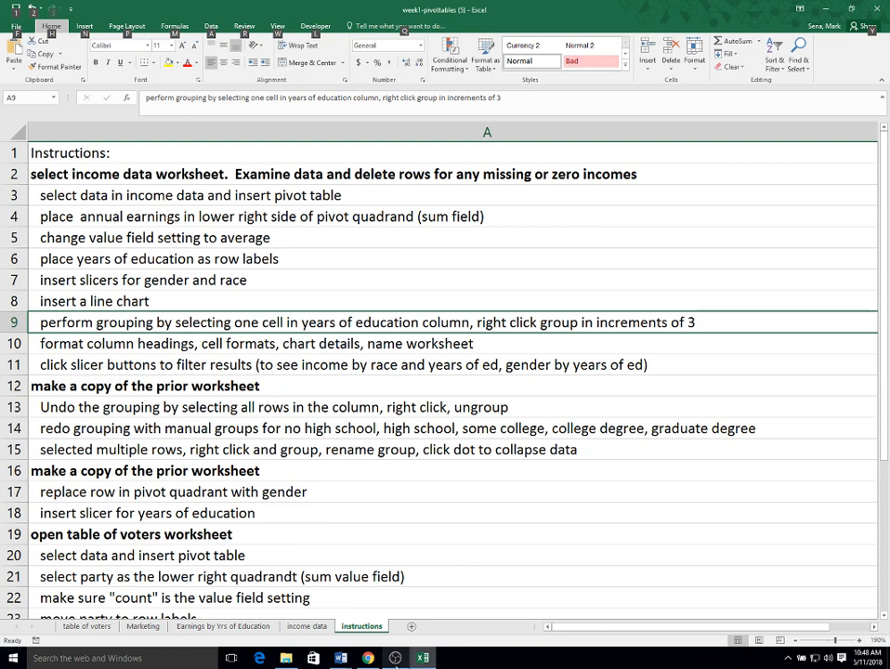
# - Look over the income data worksheet, and return to the Earnings by Yrs of Education worksheet
pyautogui.click(305, 626)
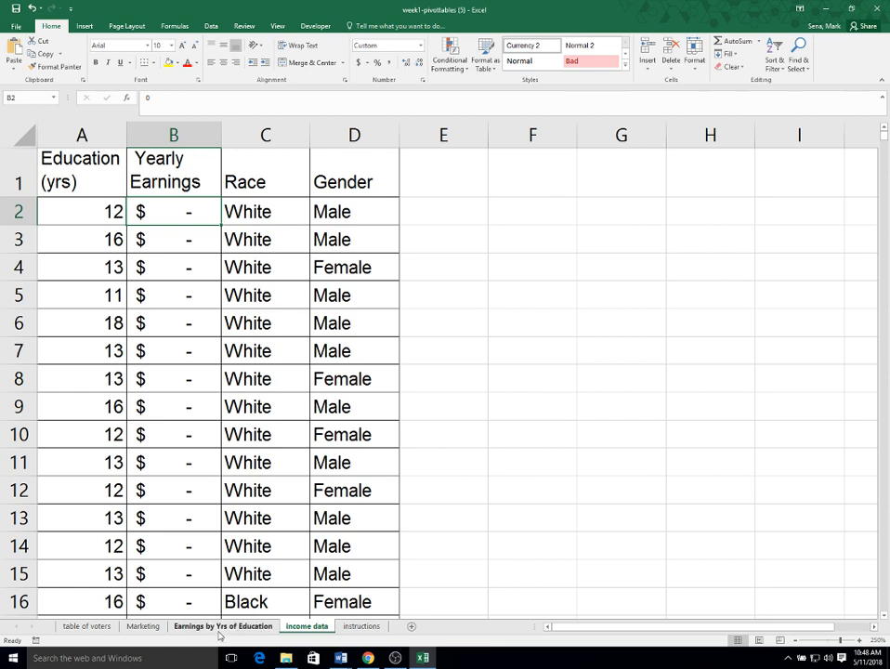
pyautogui.scroll(-5, 183, 415)
pyautogui.scroll(5, 182, 442)
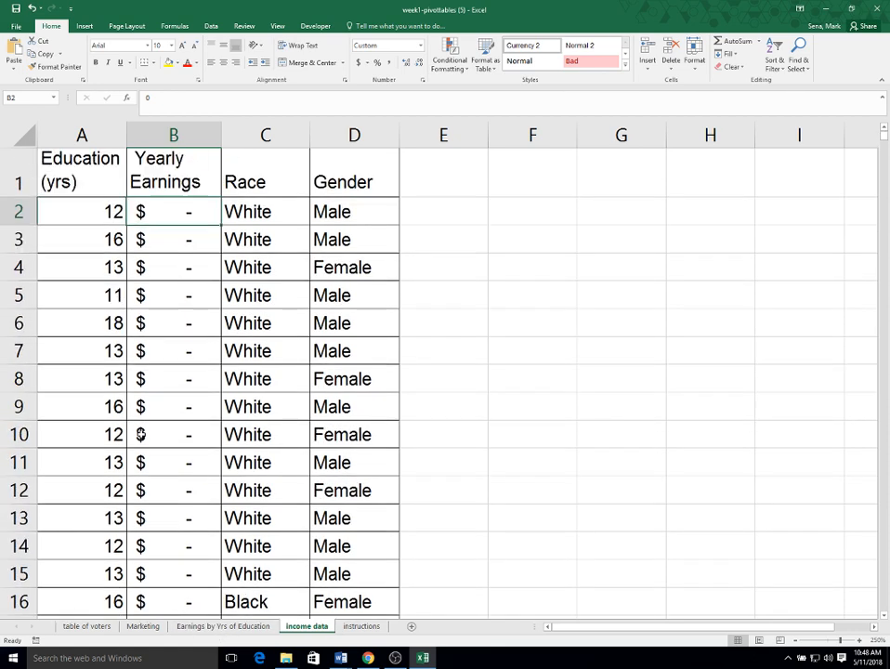
pyautogui.click(209, 627)
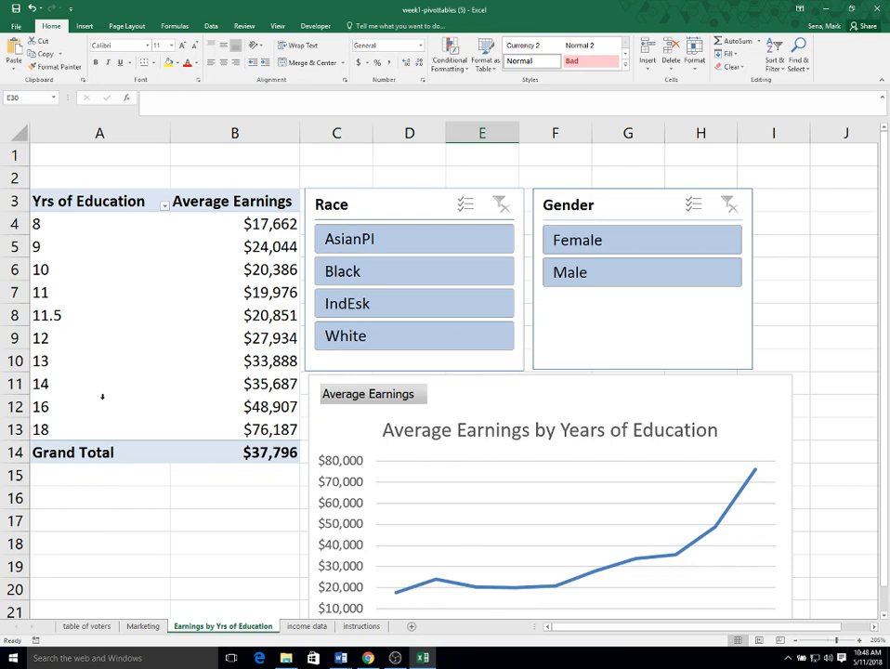
# - Group the pivot table's years of education from 8 to 18 in increments of 3
pyautogui.click(60, 228)
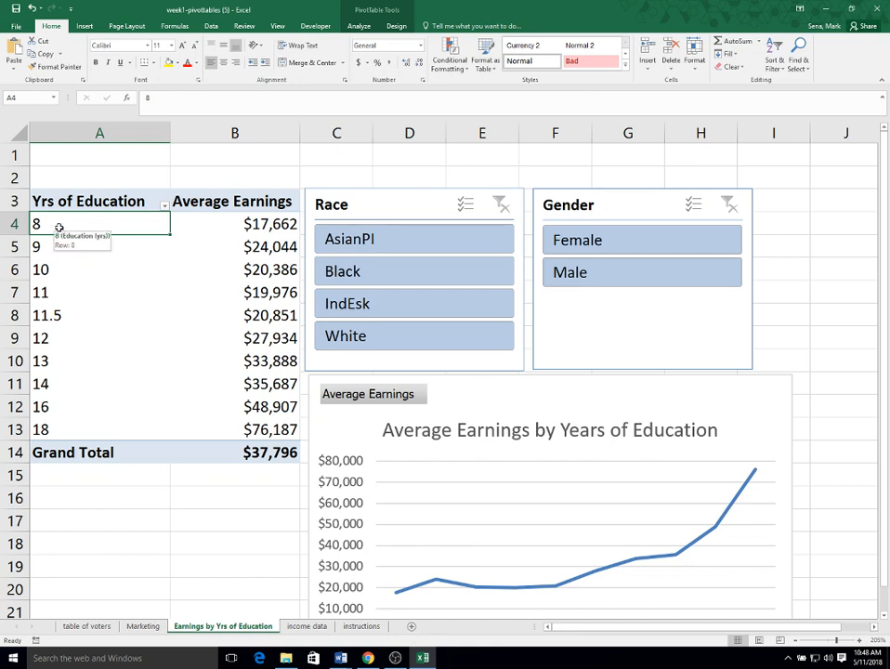
pyautogui.rightClick(60, 229)
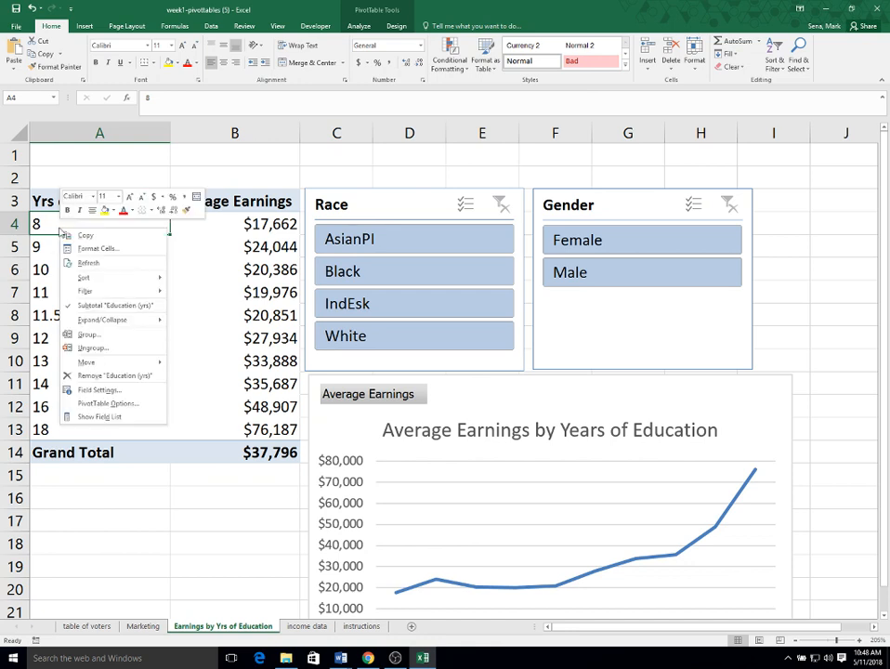
pyautogui.click(87, 336)
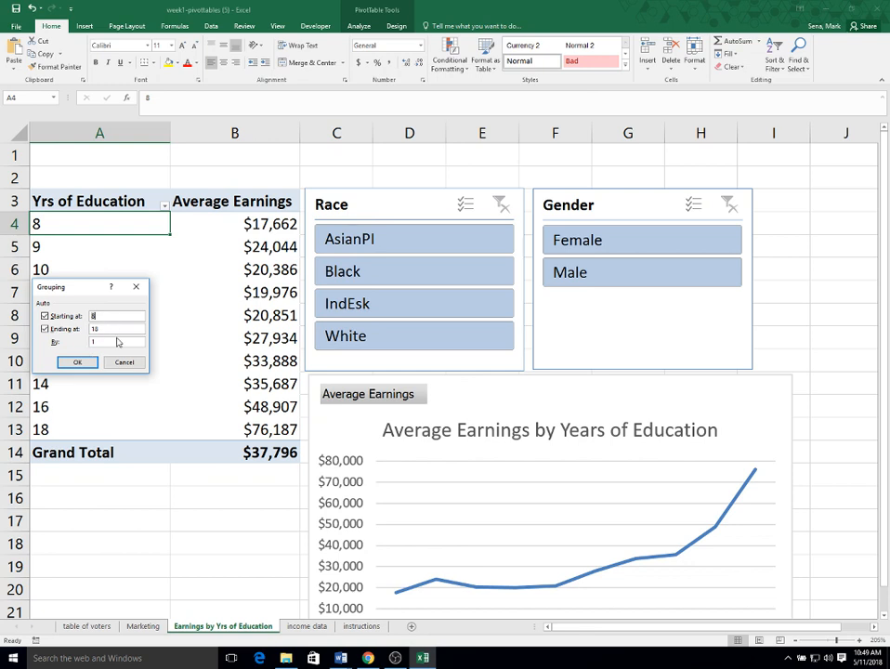
pyautogui.moveTo(111, 341); pyautogui.dragTo(77, 338)
pyautogui.write('5')
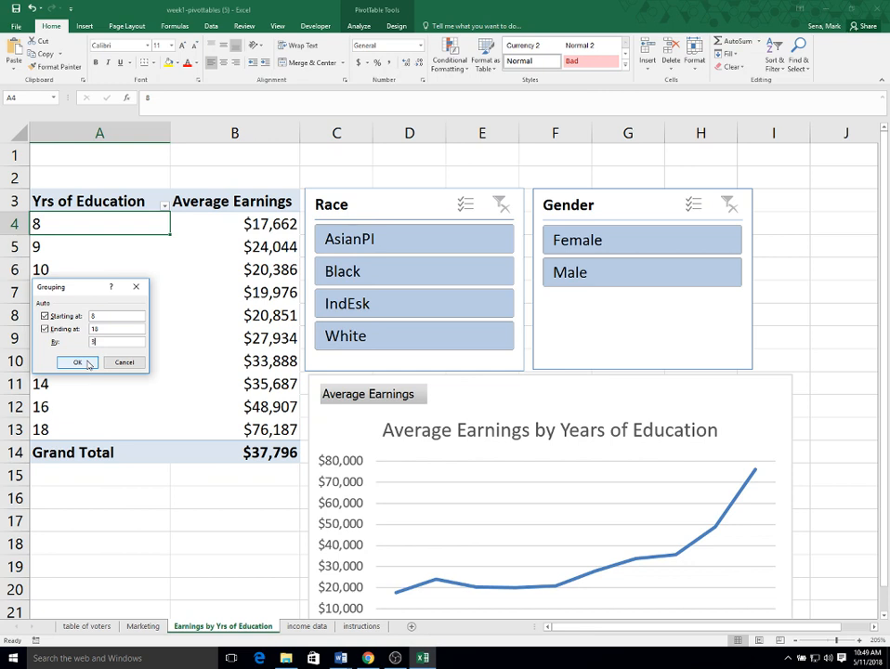
pyautogui.click(78, 363)
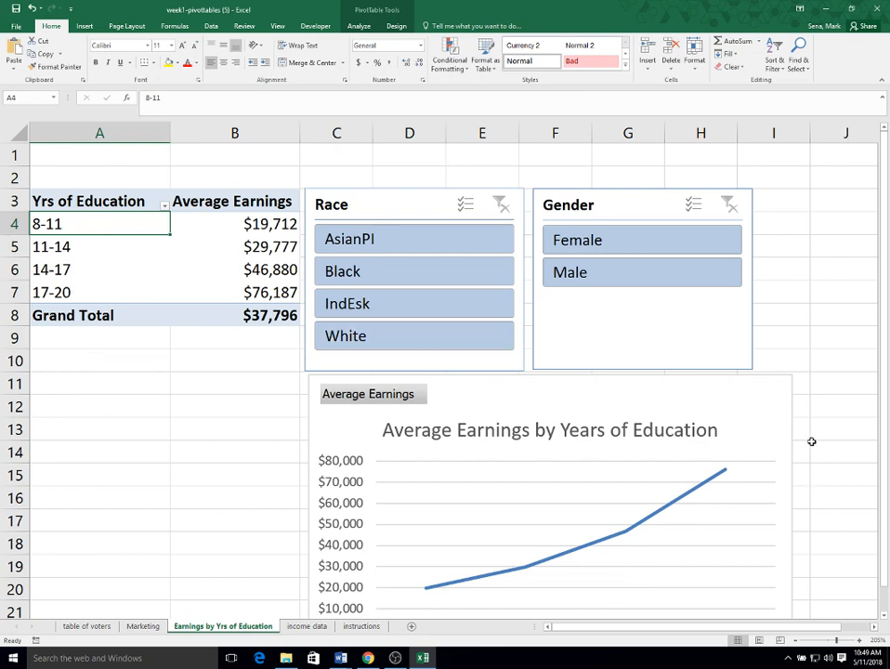
# - Examine the grouped earnings chart and filter the pivot table by gender, first to Female and then to Male
pyautogui.scroll(-1, 810, 436)
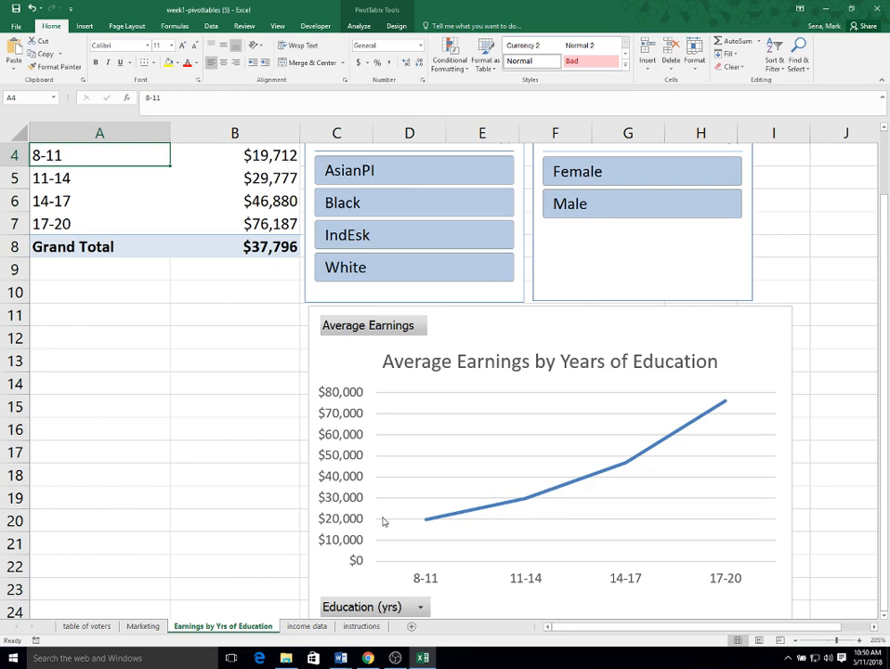
pyautogui.scroll(1, 725, 486)
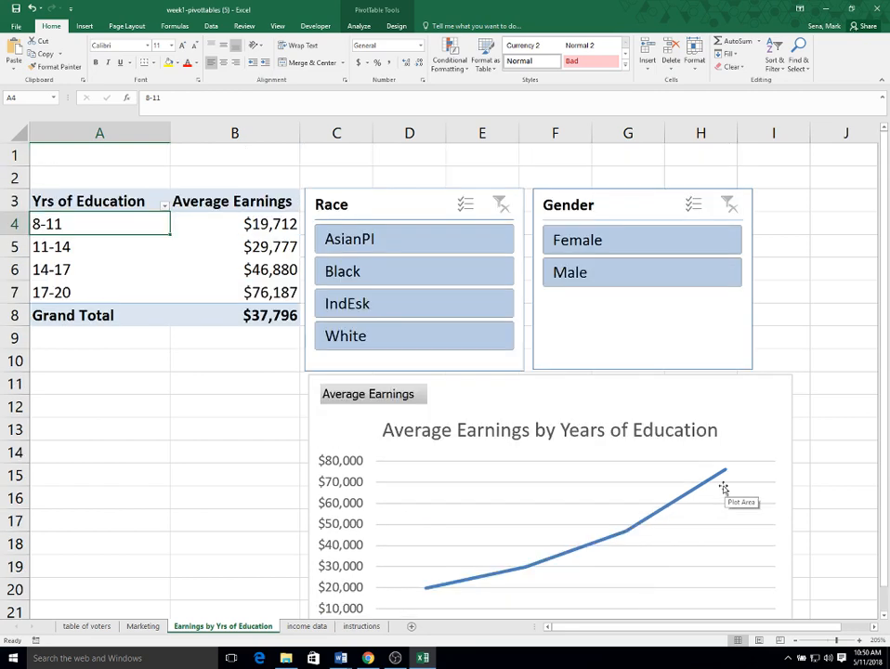
pyautogui.scroll(-2, 723, 487)
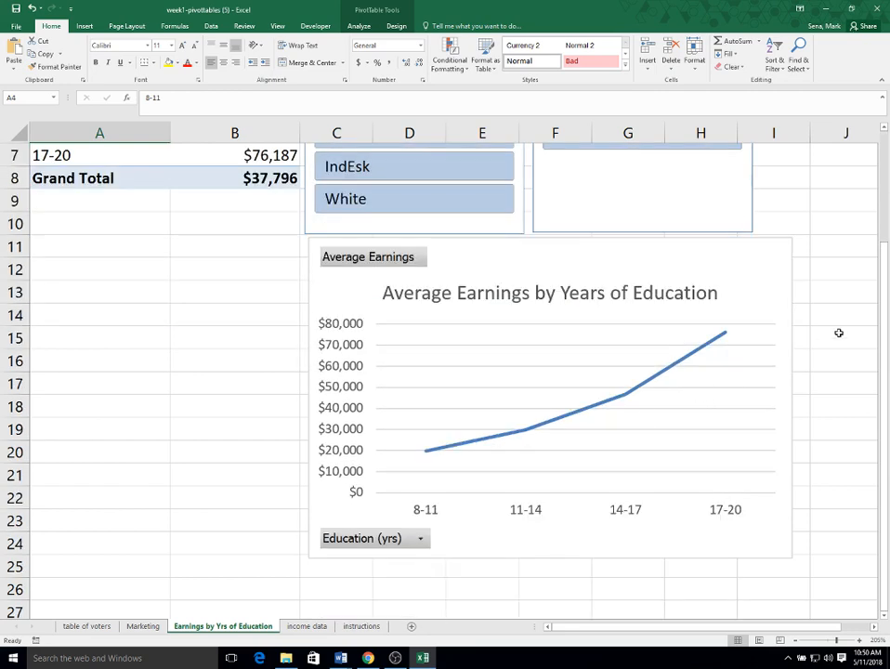
pyautogui.scroll(2, 795, 401)
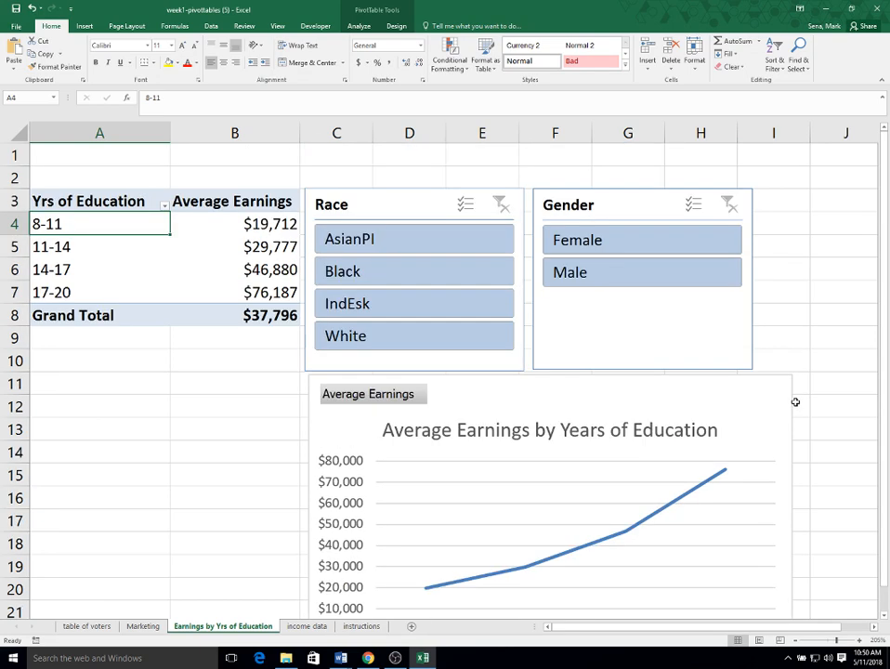
pyautogui.click(698, 252)
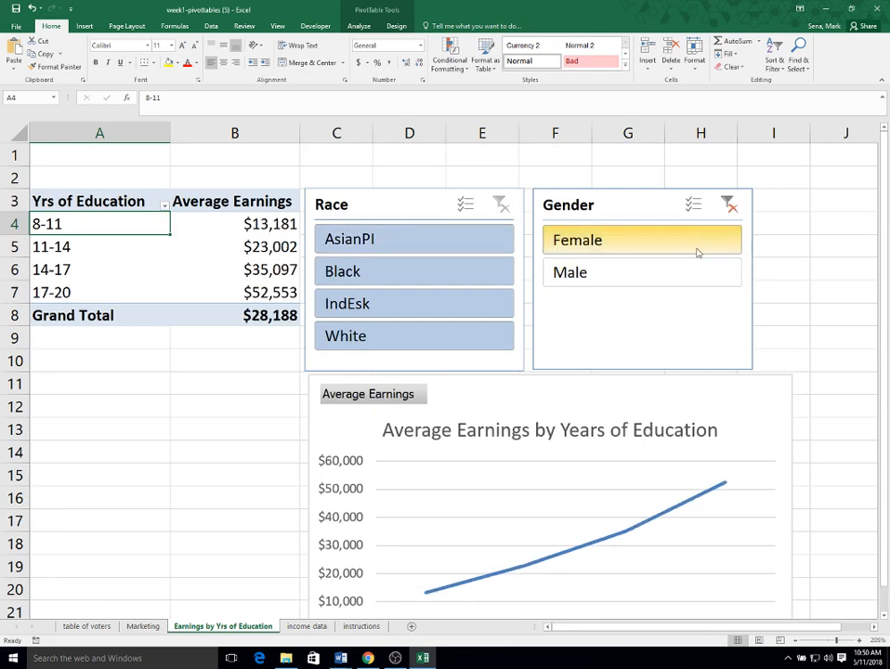
pyautogui.click(665, 274)
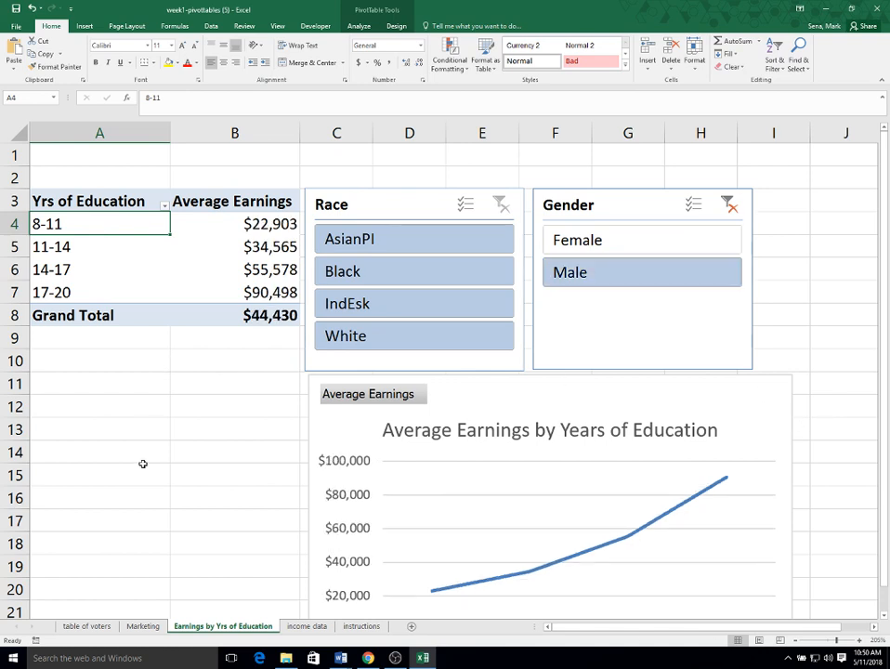
# - Review the income data and instructions worksheets, and return to the Earnings by Yrs of Education worksheet
pyautogui.click(313, 628)
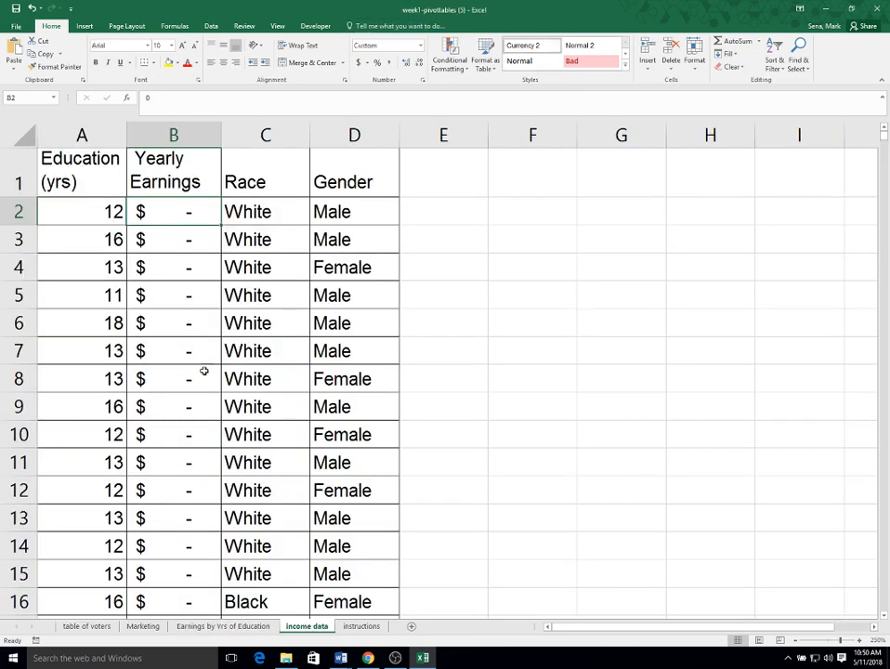
pyautogui.click(360, 628)
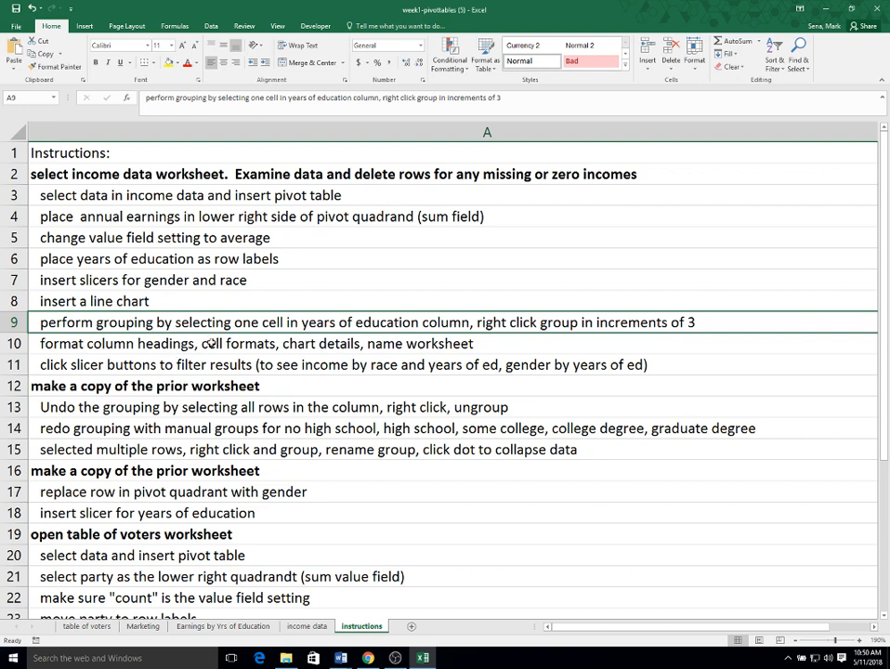
pyautogui.click(211, 343)
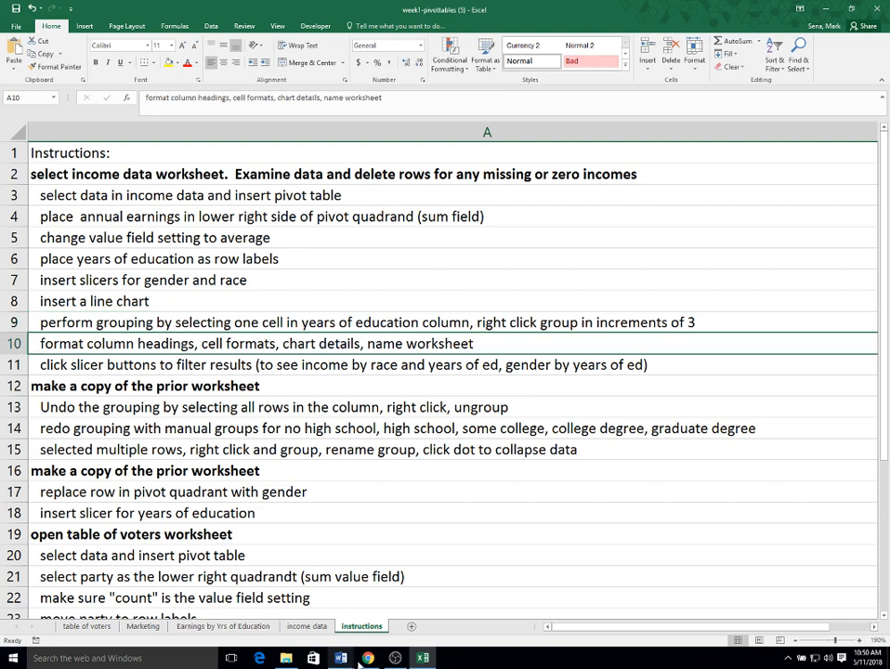
pyautogui.click(315, 625)
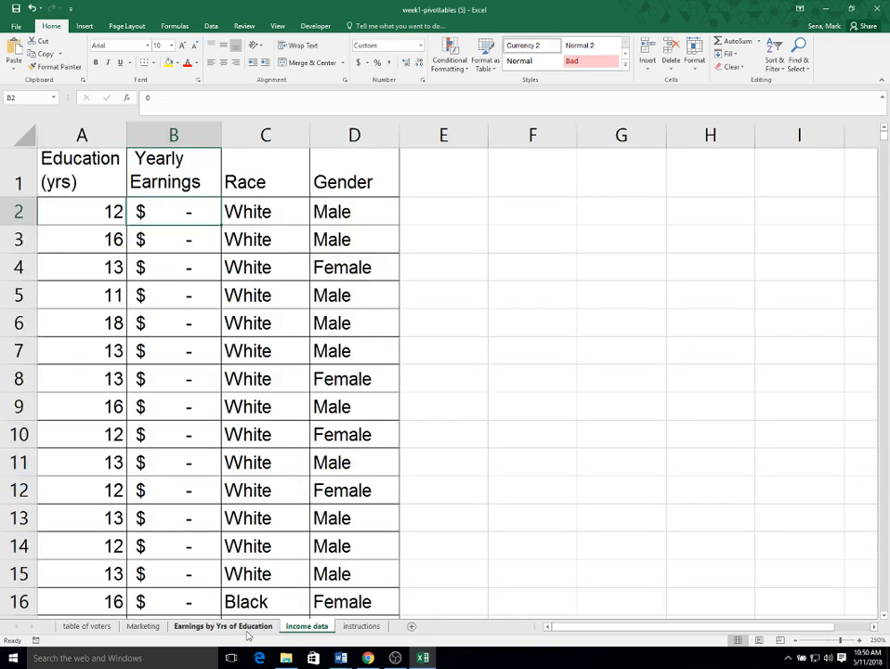
pyautogui.click(234, 627)
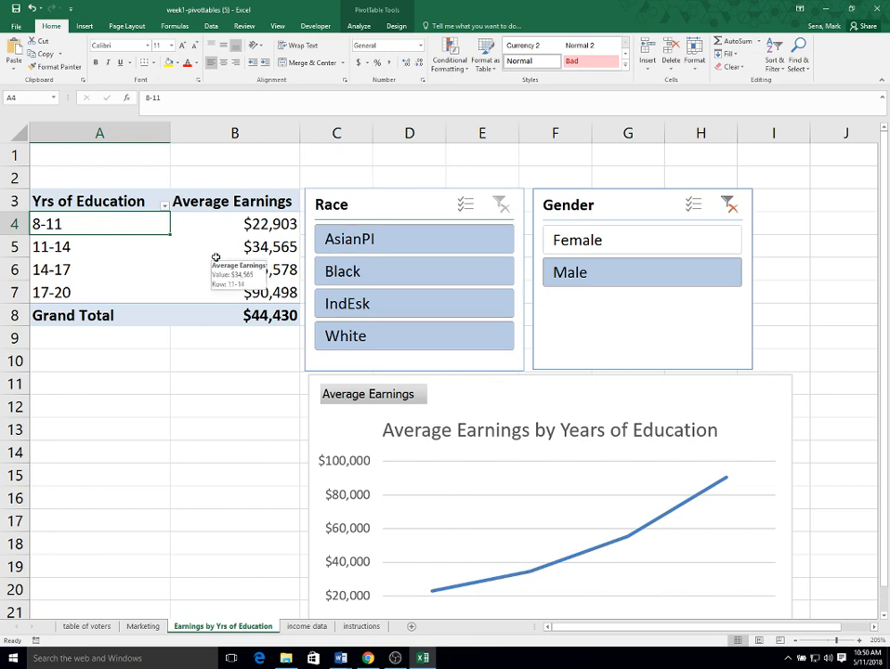
# - Undo the two gender filter selections and the automatic grouping of the years of education
pyautogui.click(32, 10)
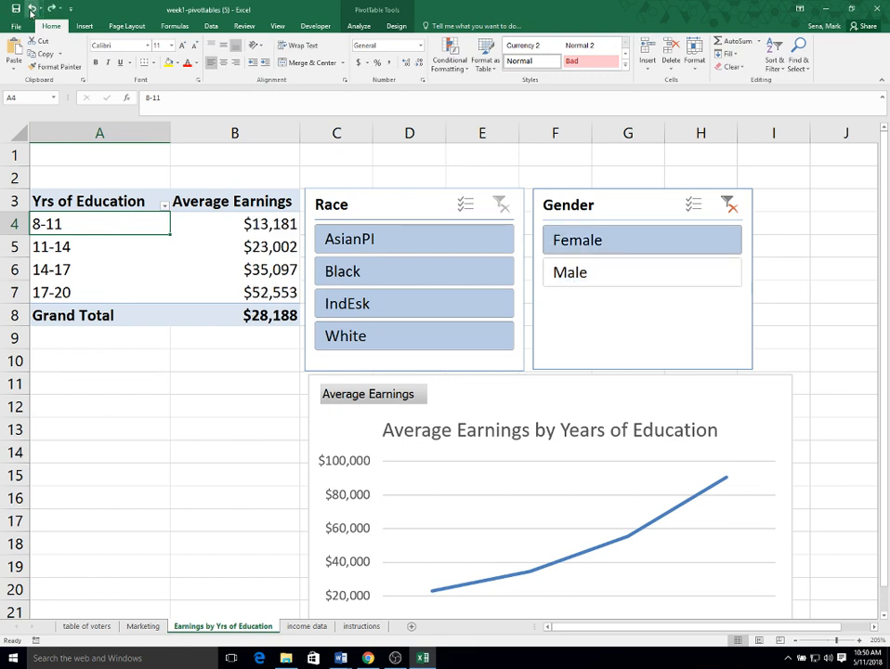
pyautogui.click(33, 9)
pyautogui.click(32, 9)
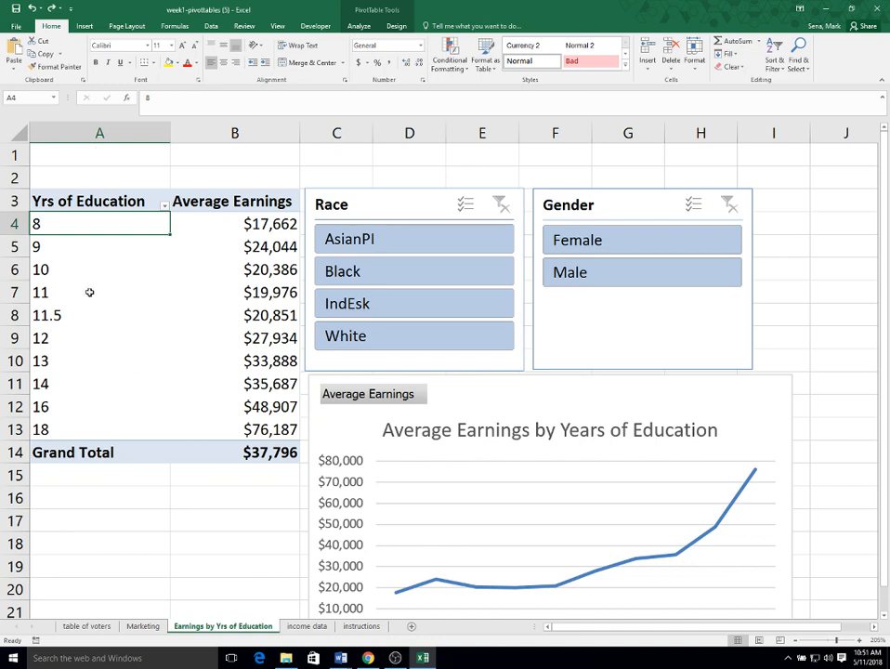
# - Examine the individual education values from 11.5 to 18 years in the pivot table's row labels
pyautogui.click(65, 339)
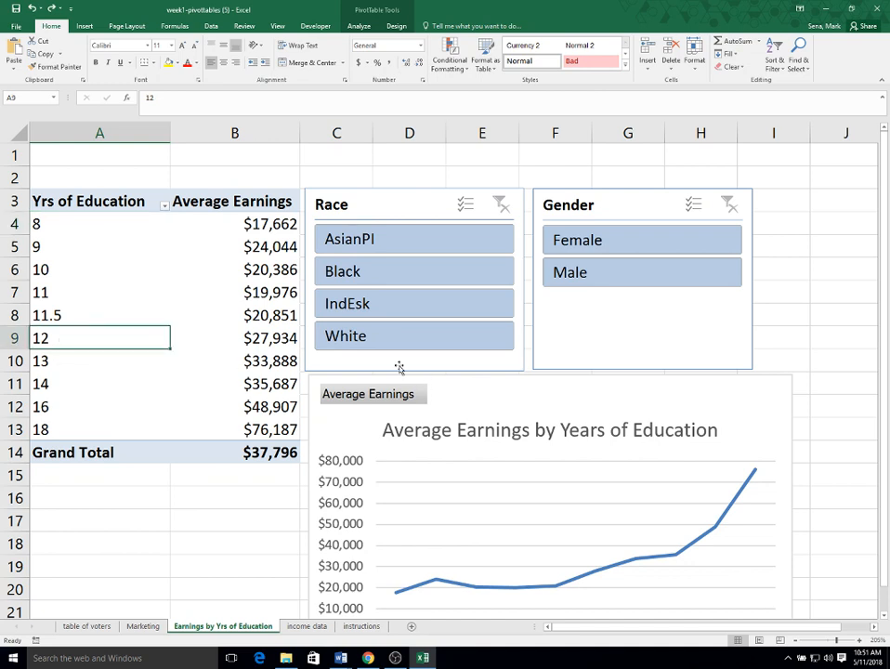
pyautogui.press('Up')
pyautogui.press('Down')
pyautogui.press('Down')
pyautogui.press('Down')
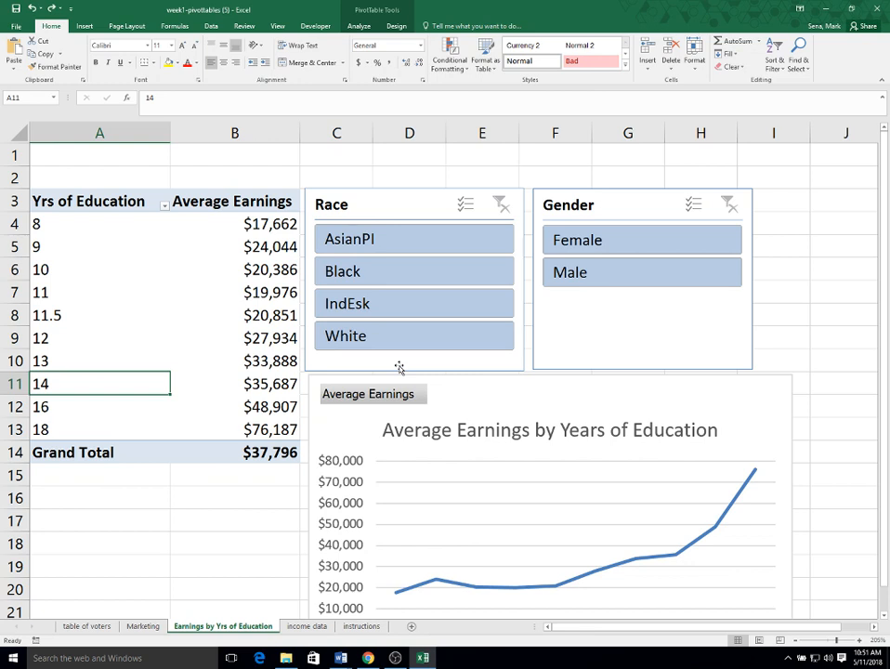
pyautogui.press('Down')
pyautogui.press('Up')
pyautogui.press('Down')
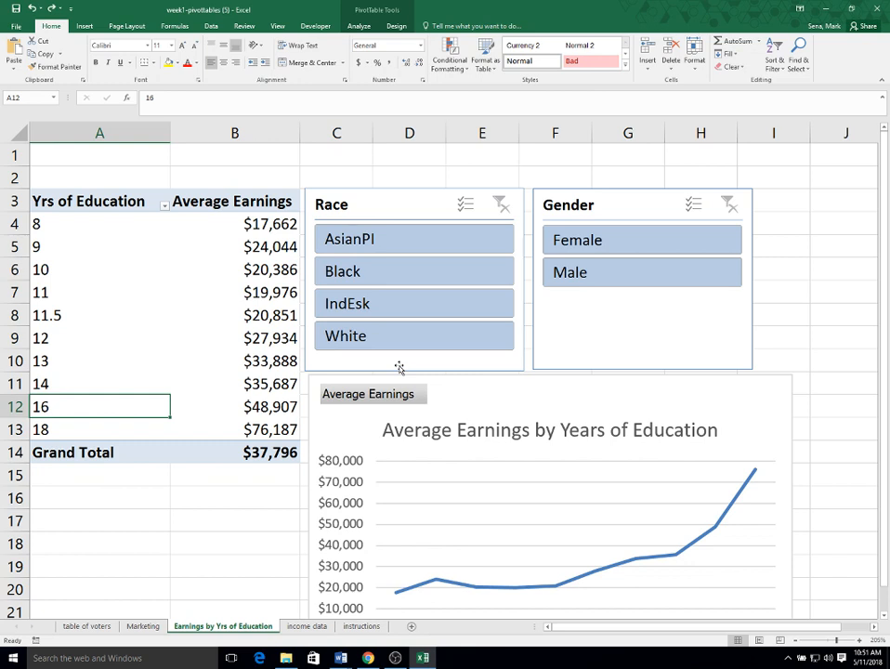
pyautogui.press('Down')
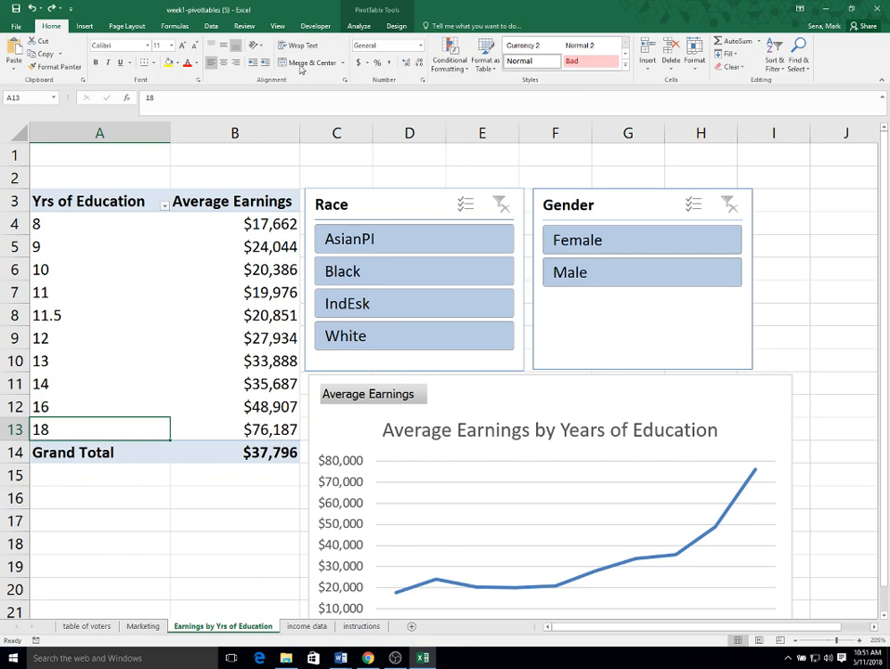
# - Group the pivot table rows for 8 through 11.5 years of education into one manual group
pyautogui.click(46, 223)
pyautogui.click(80, 223)
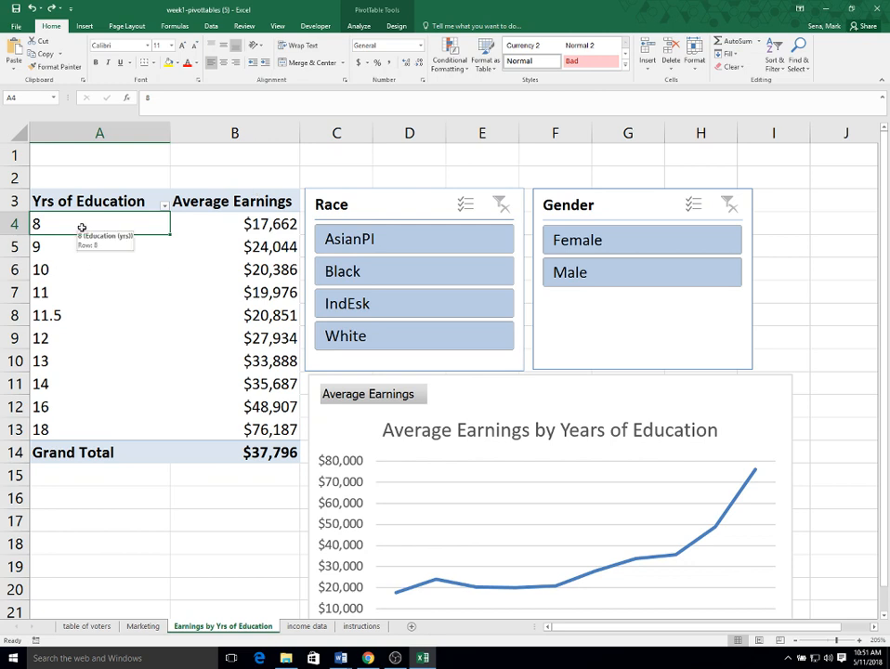
pyautogui.moveTo(80, 228); pyautogui.dragTo(76, 314)
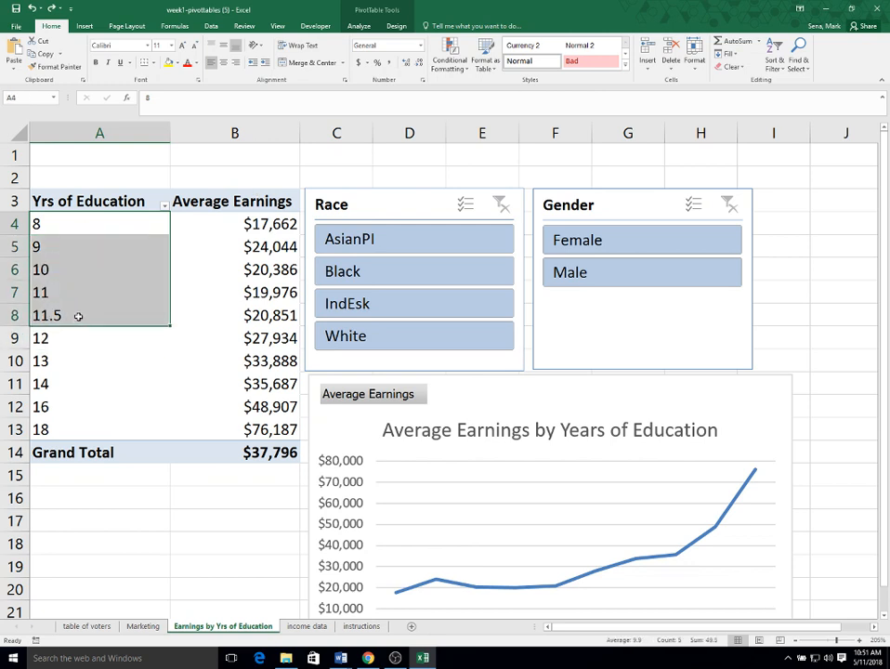
pyautogui.rightClick(90, 260)
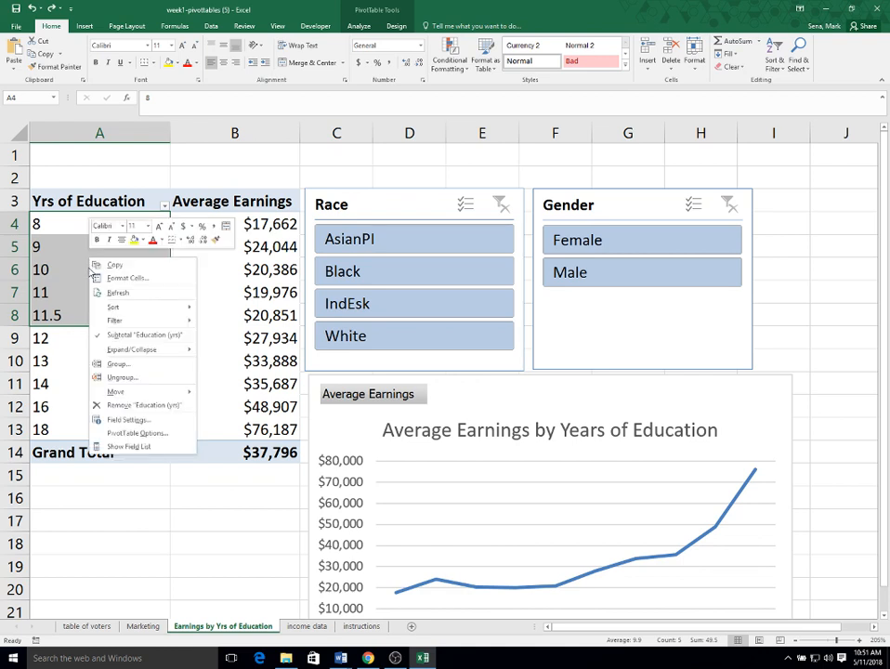
pyautogui.click(139, 362)
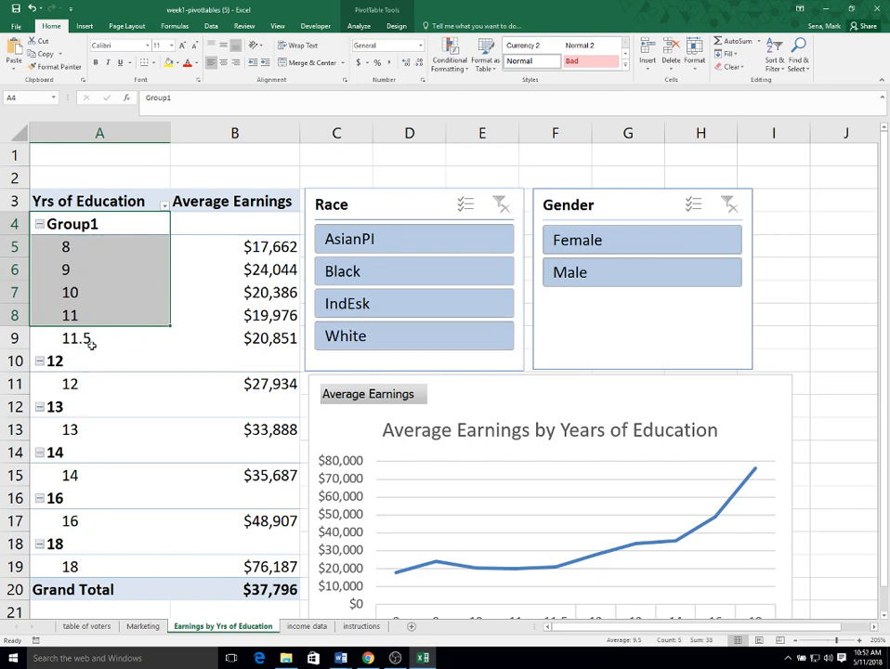
# - Rename the new group of 8 to 11.5 years of education as No High School Degree
pyautogui.scroll(-2, 158, 283)
pyautogui.scroll(2, 158, 281)
pyautogui.click(99, 224)
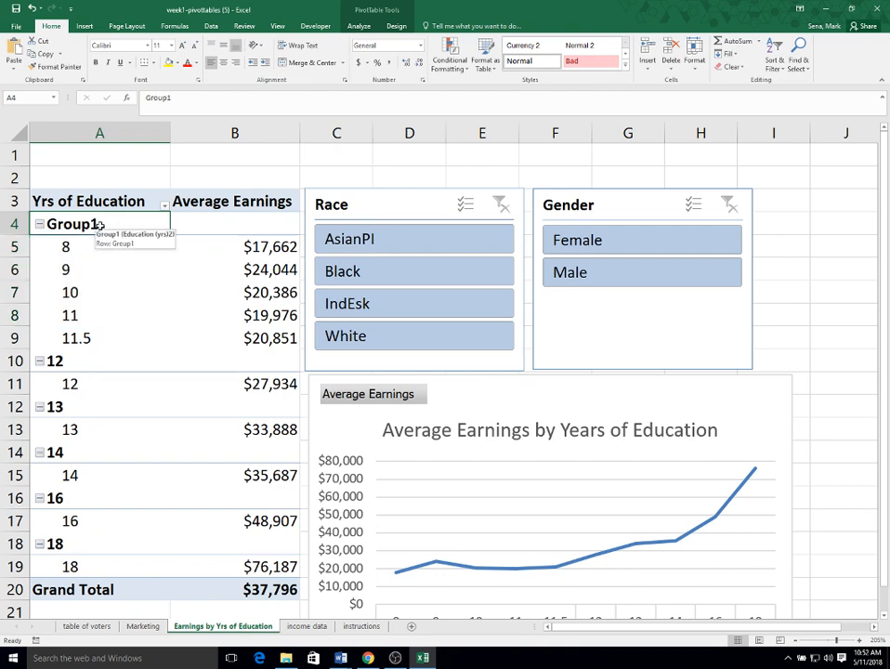
pyautogui.moveTo(176, 100); pyautogui.dragTo(143, 100)
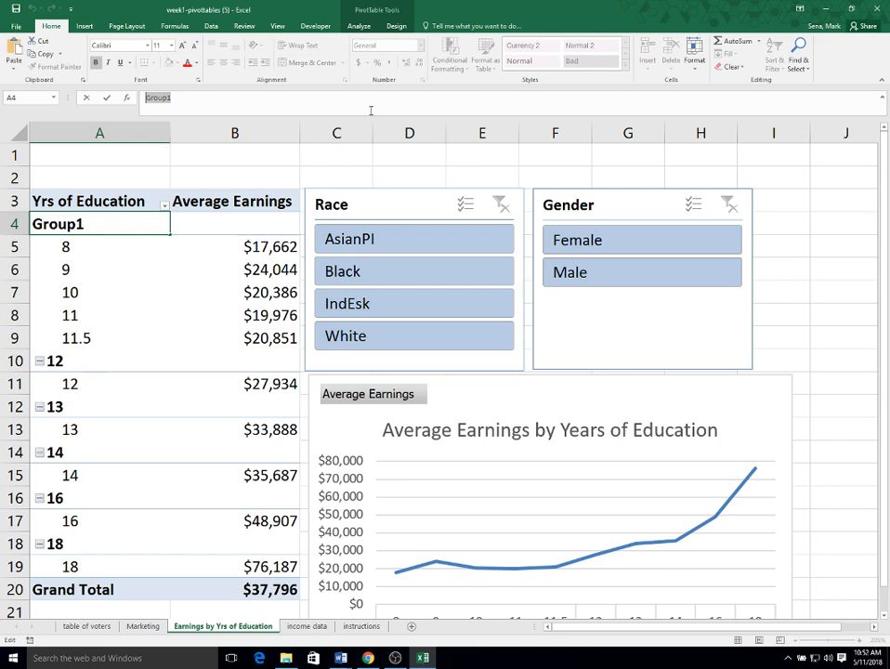
pyautogui.write('No H')
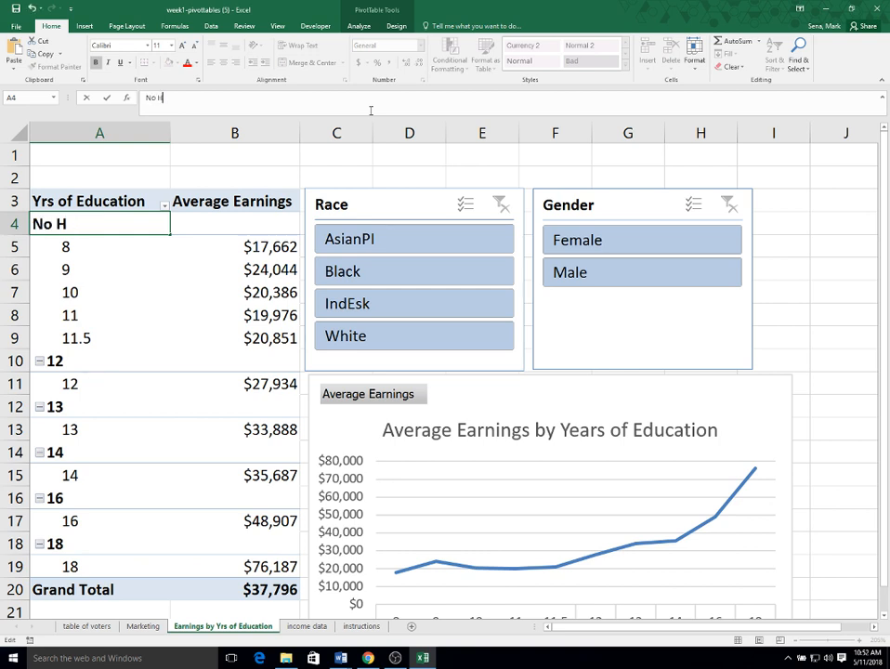
pyautogui.write('igh School')
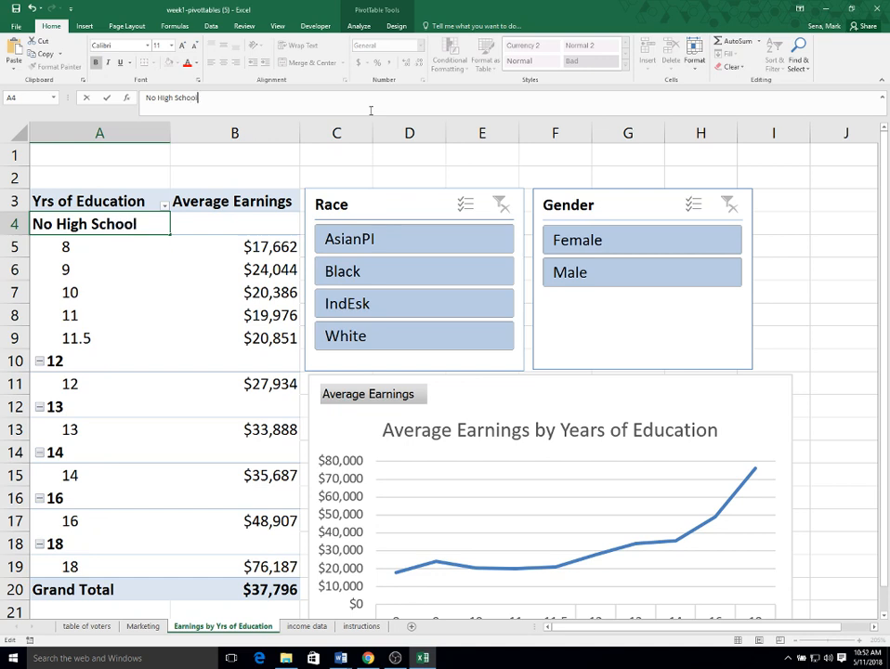
pyautogui.write(' Degree')
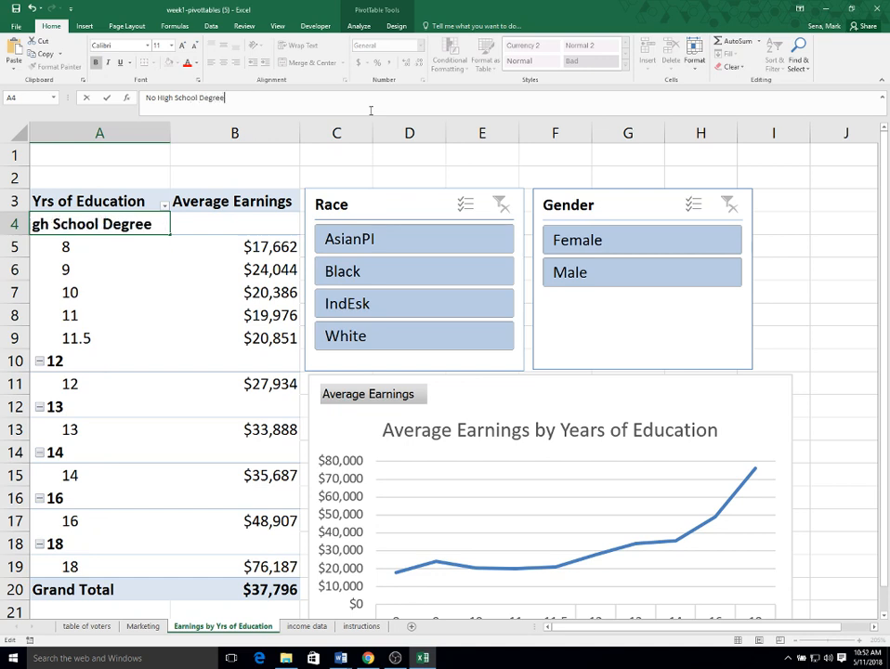
pyautogui.click(194, 336)
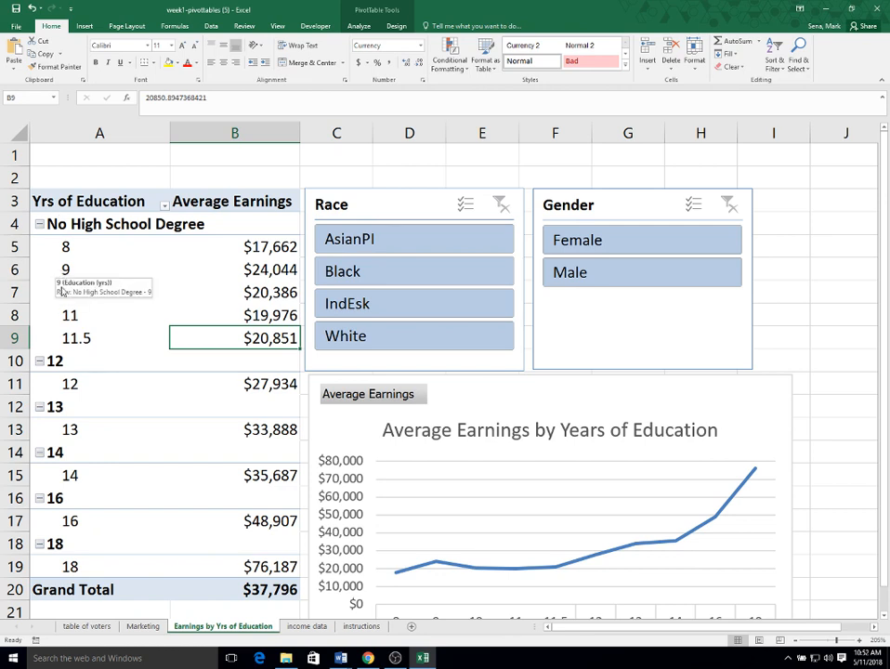
# - Rename the 12-year education group as High School Degree, and collapse both it and the No High School Degree group
pyautogui.click(40, 225)
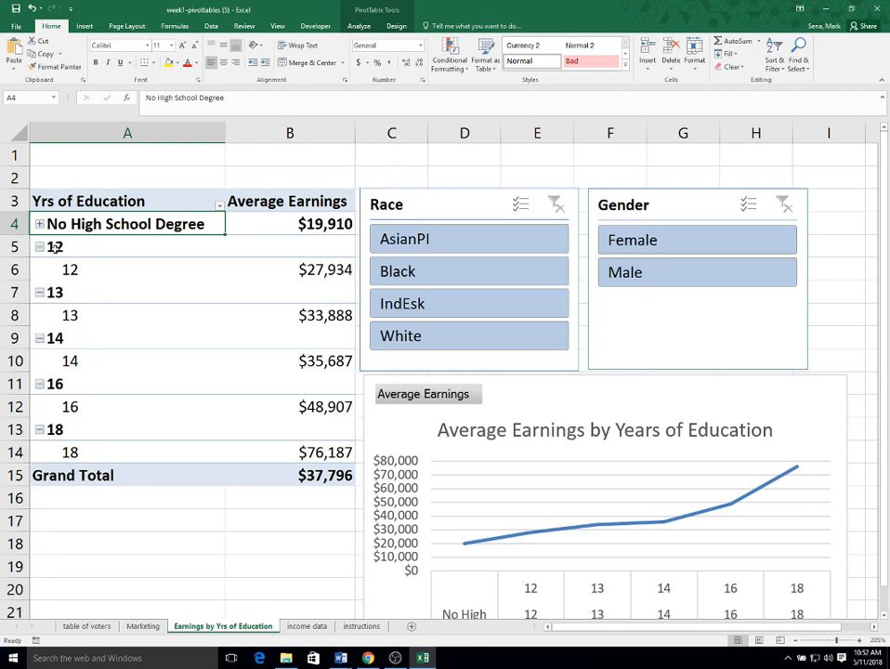
pyautogui.click(57, 247)
pyautogui.click(59, 247)
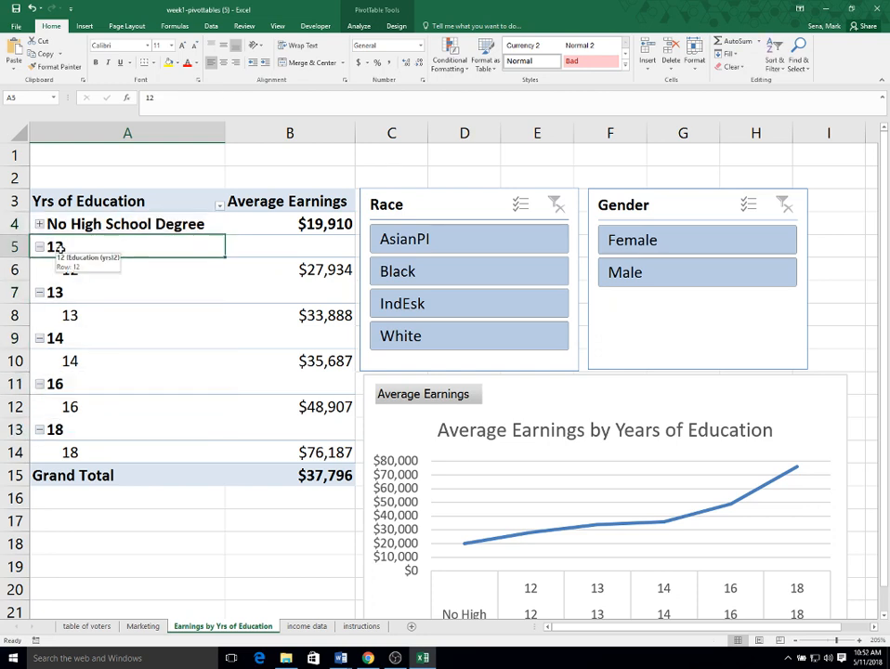
pyautogui.click(159, 98)
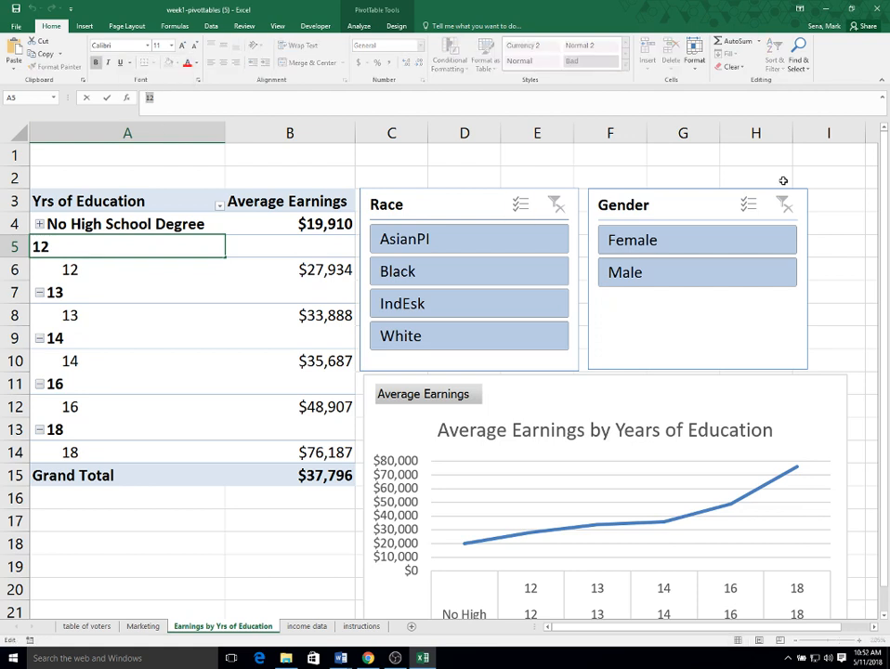
pyautogui.write('High S')
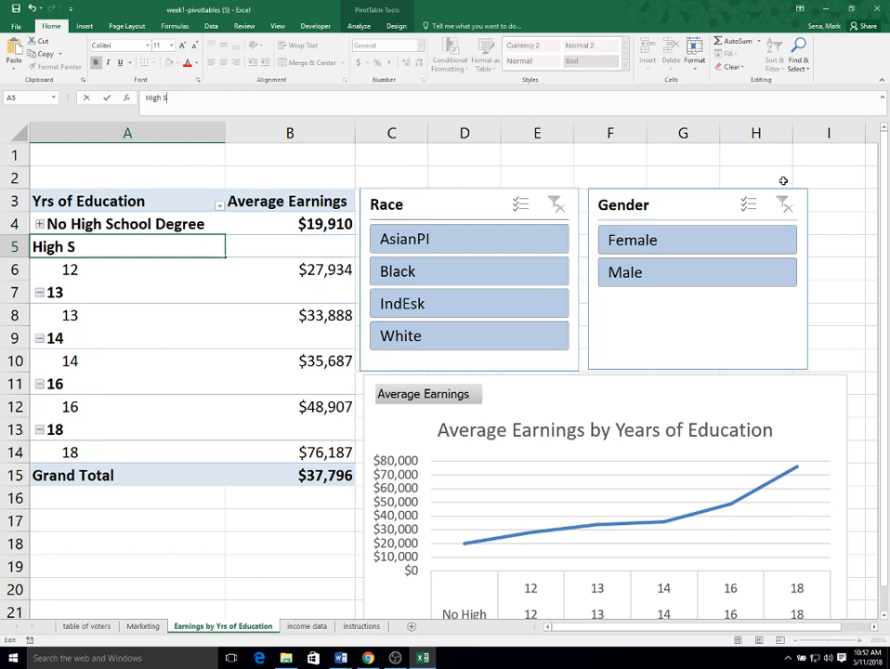
pyautogui.write('chool D')
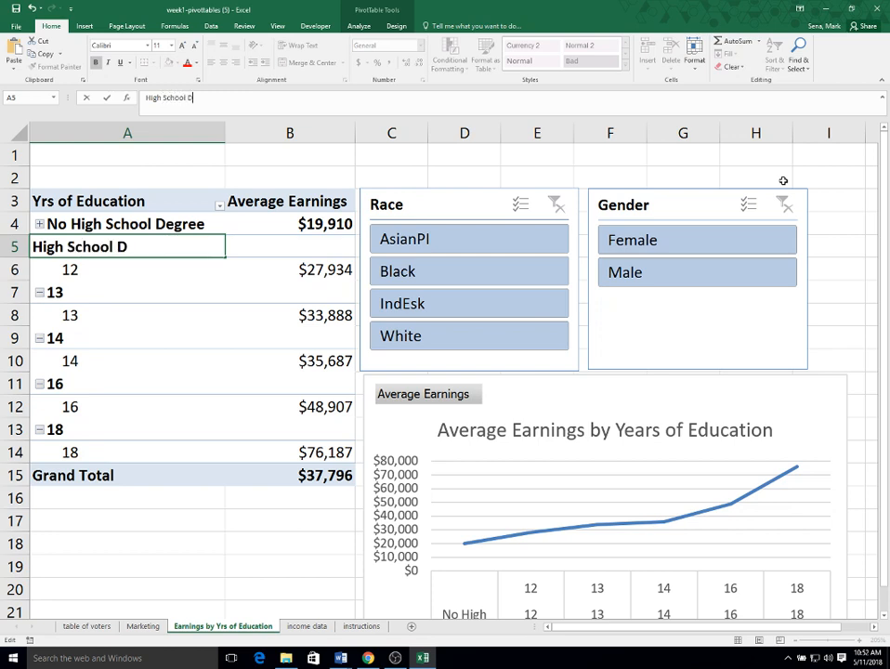
pyautogui.write('egree')
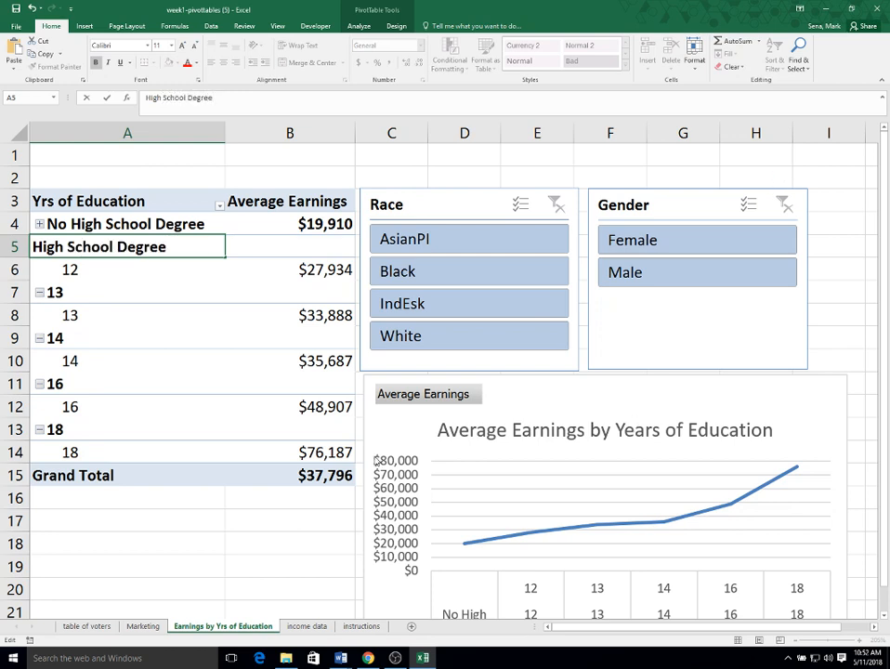
pyautogui.click(253, 399)
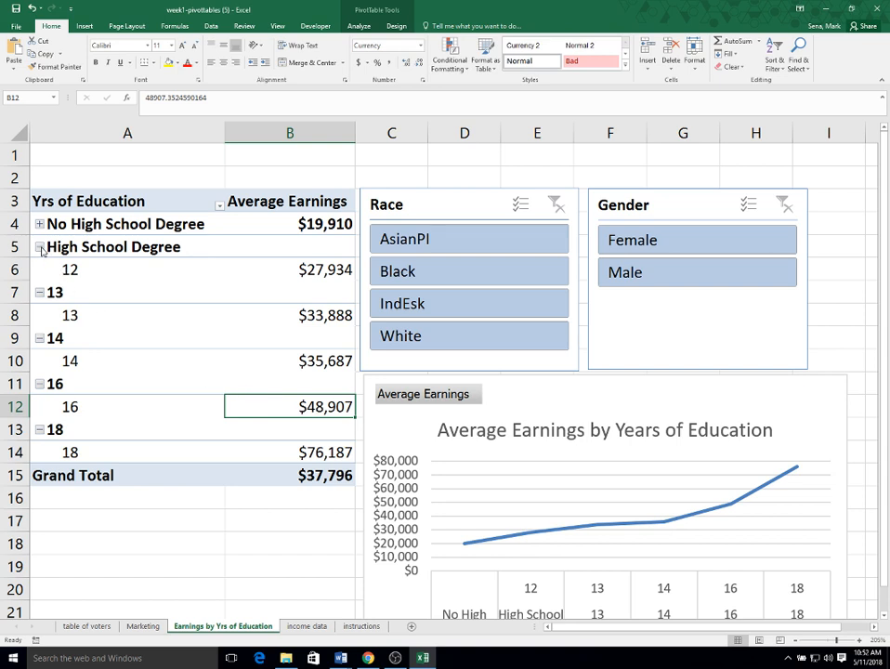
pyautogui.click(40, 248)
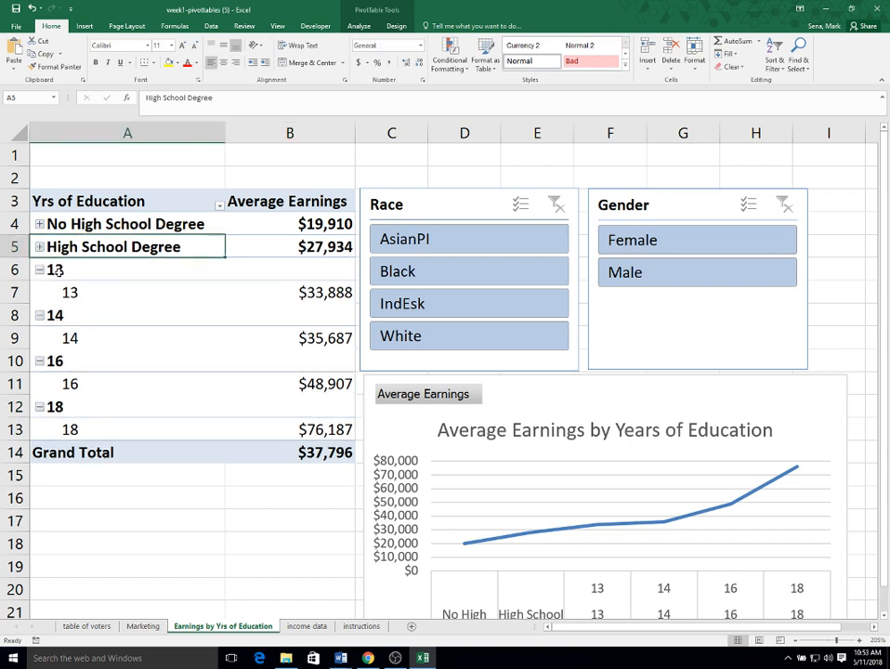
# - Group the pivot table rows for 13 and 14 years of education into one manual group
pyautogui.click(57, 270)
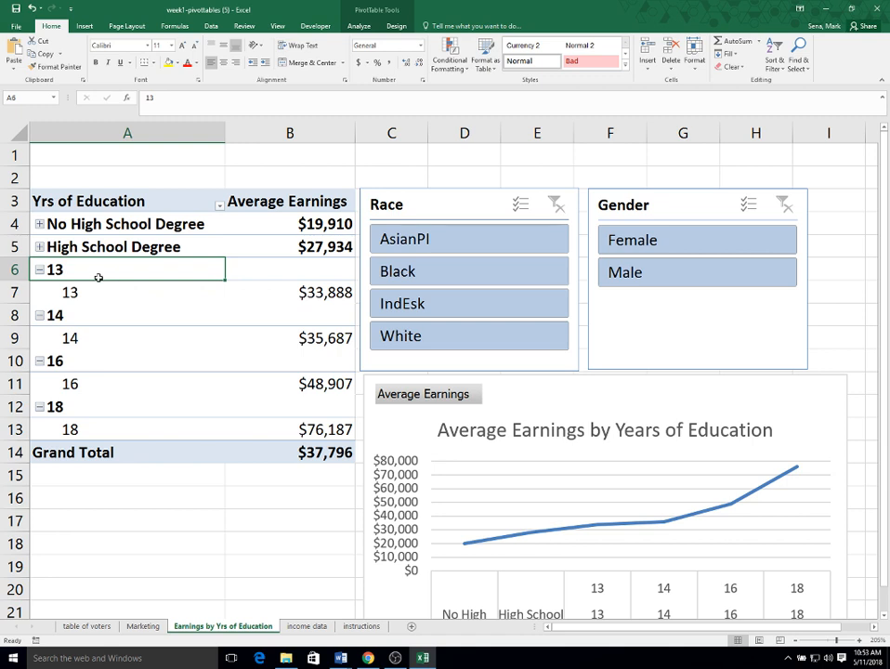
pyautogui.moveTo(98, 269); pyautogui.dragTo(99, 346)
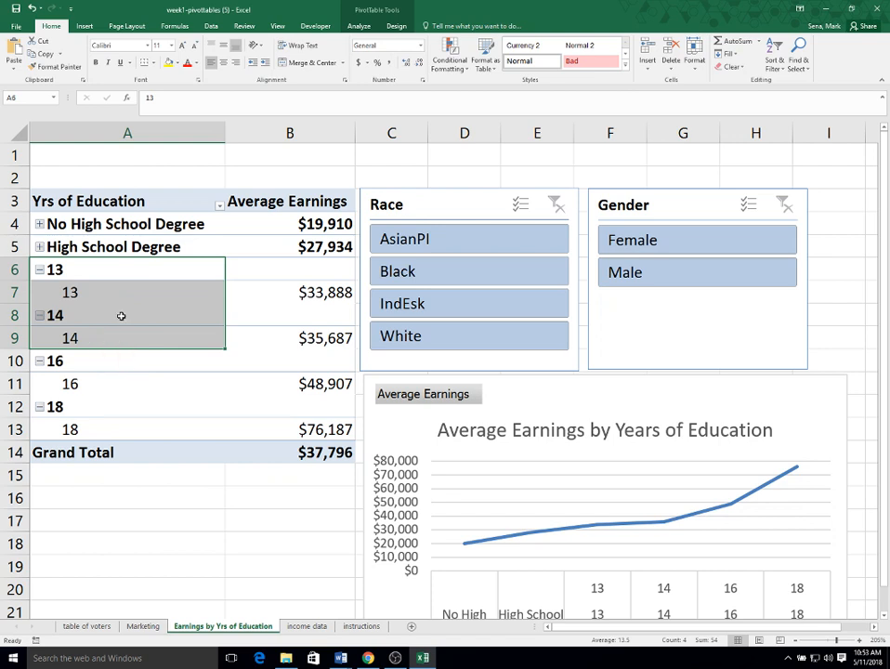
pyautogui.rightClick(121, 315)
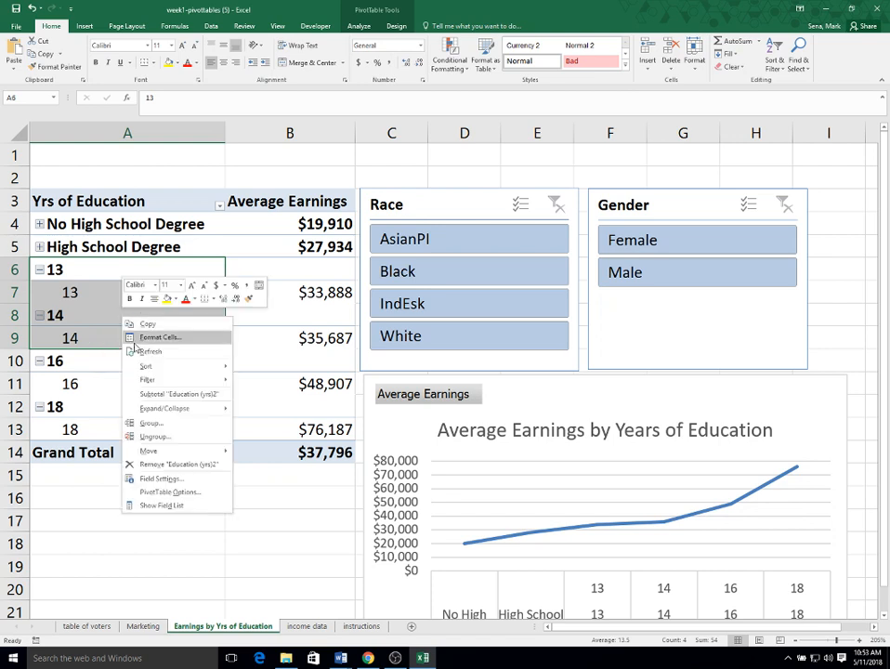
pyautogui.click(150, 423)
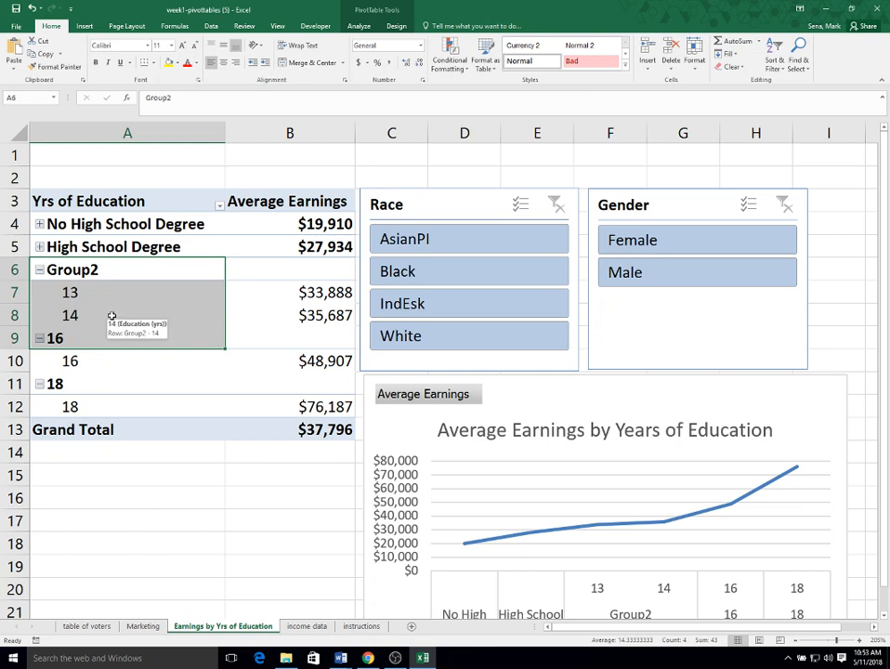
# - Rename the new group of 13 and 14 years of education as Some College and collapse it
pyautogui.click(85, 269)
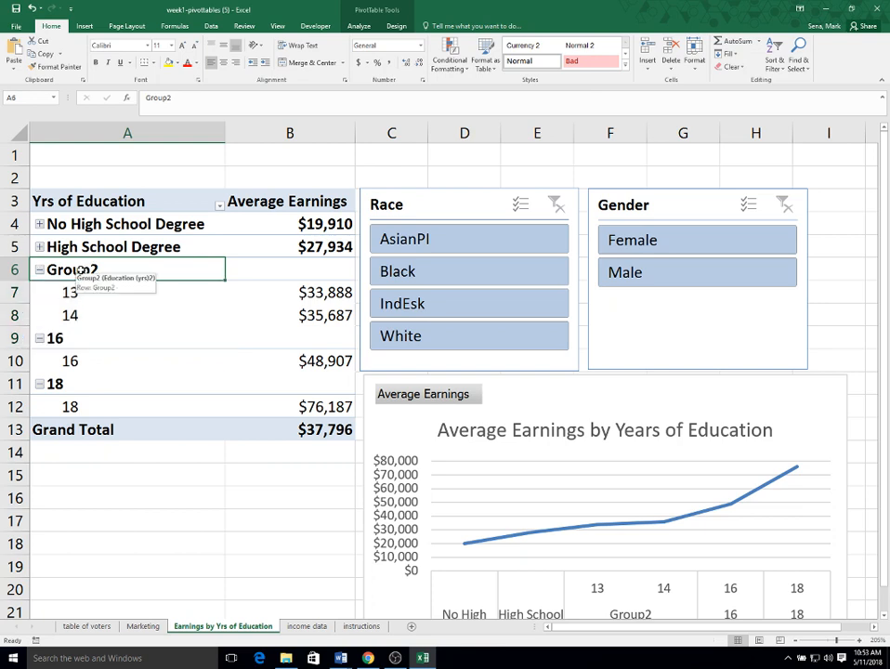
pyautogui.doubleClick(172, 99)
pyautogui.write('S')
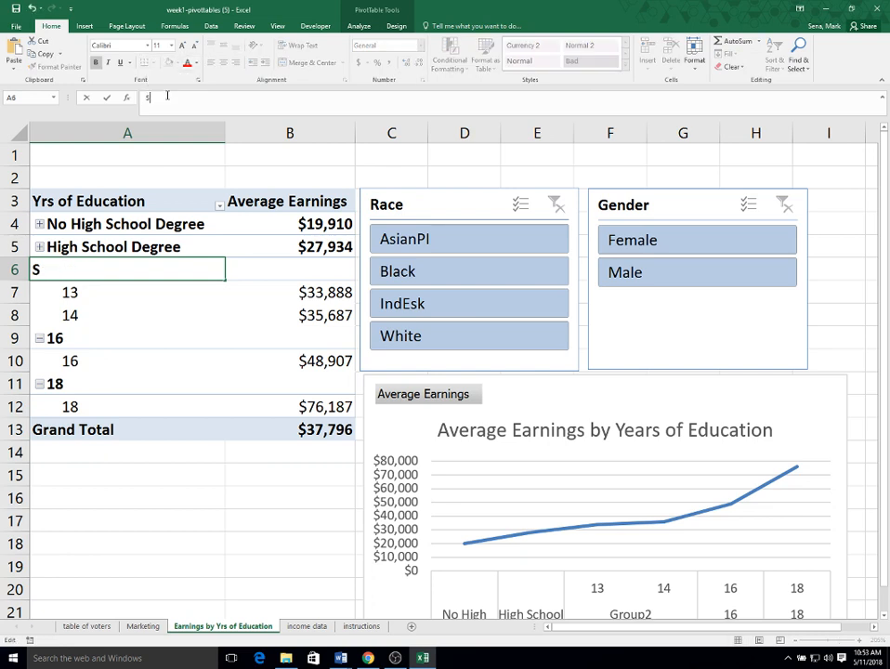
pyautogui.write('ome Co')
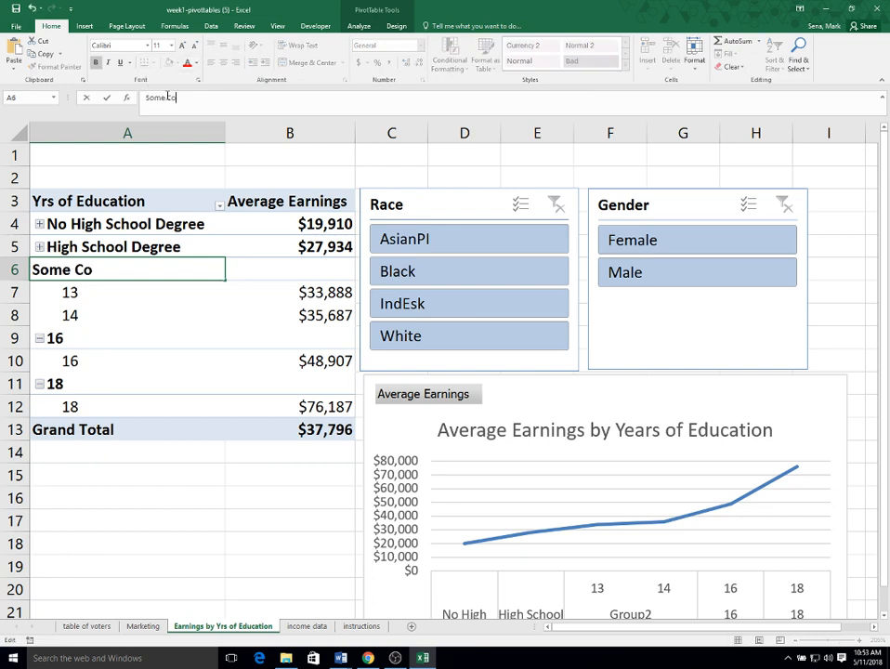
pyautogui.write('llege')
pyautogui.click(131, 299)
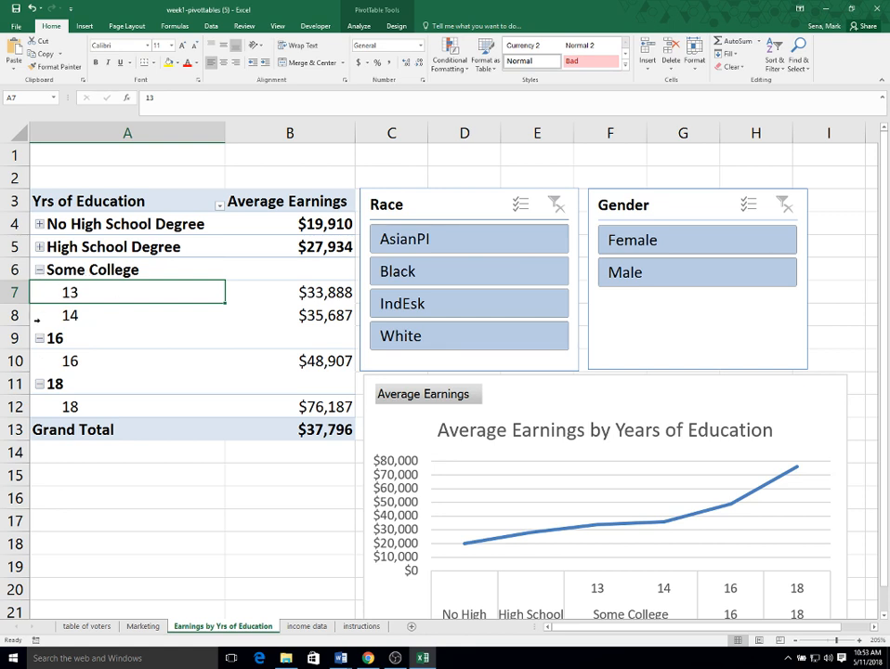
pyautogui.click(40, 270)
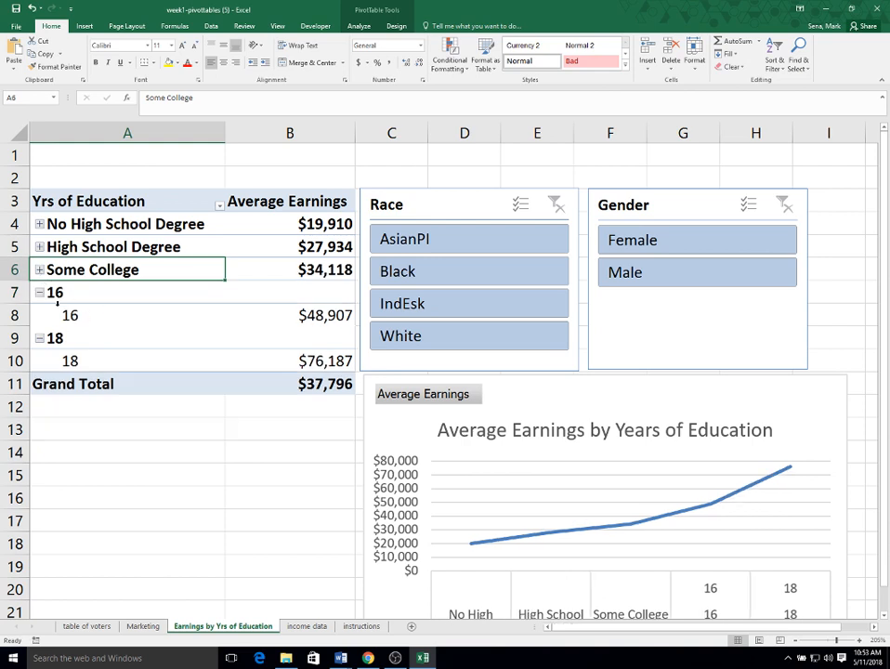
# - Rename the 16-year education group as Bachelor's Degree and collapse it
pyautogui.click(58, 291)
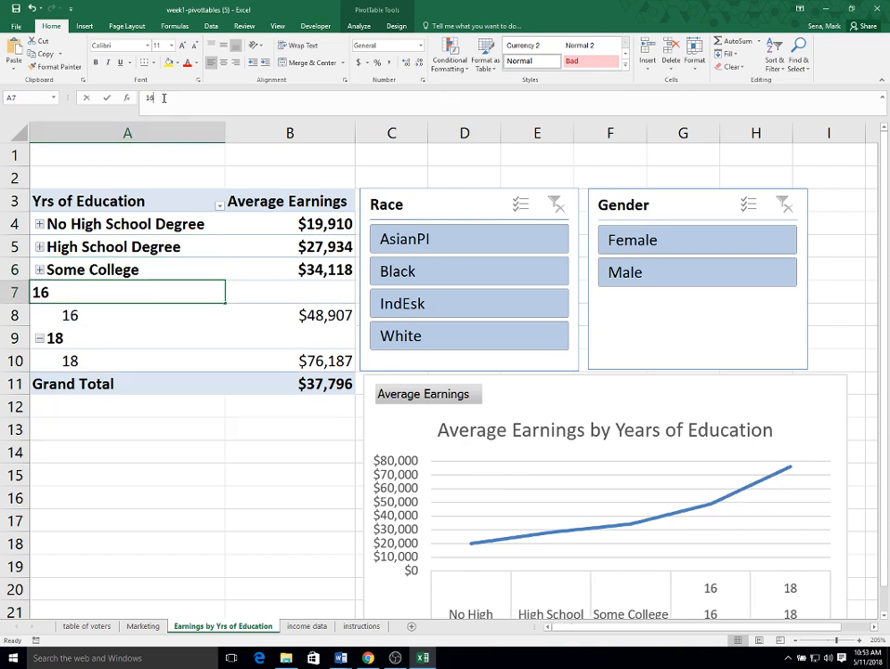
pyautogui.write('Bac')
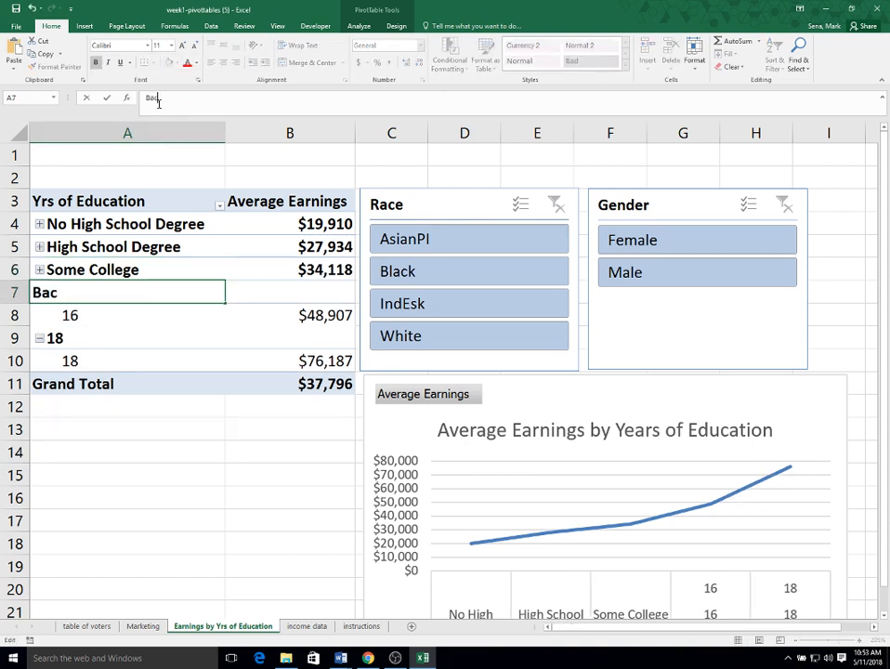
pyautogui.write("helor's Degre")
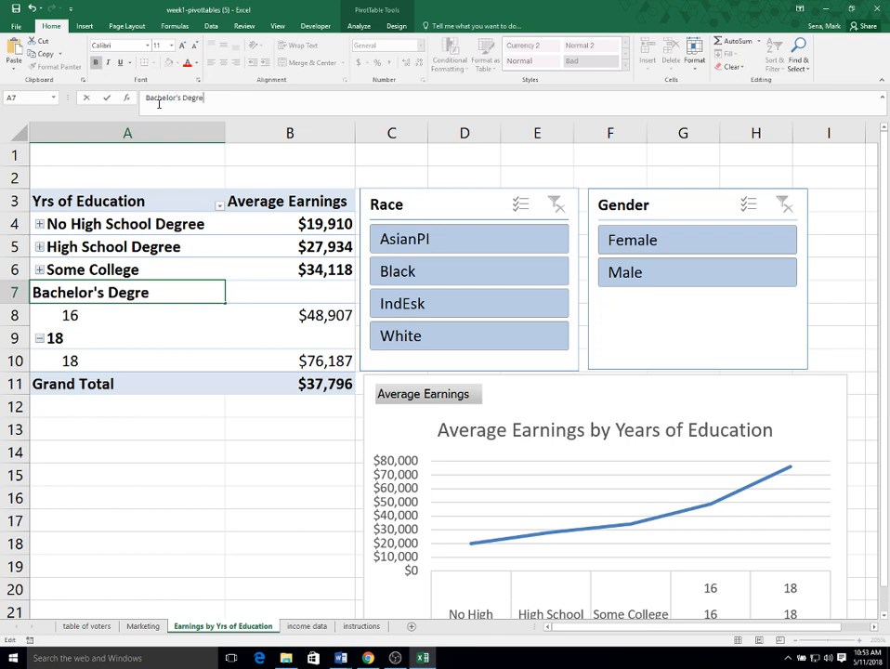
pyautogui.write('e')
pyautogui.press('Return')
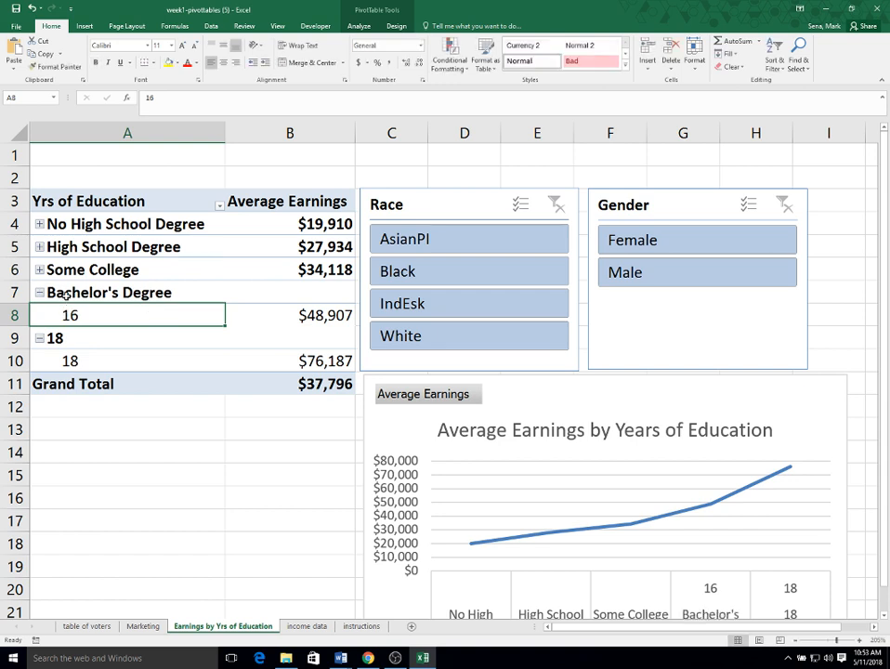
pyautogui.click(39, 292)
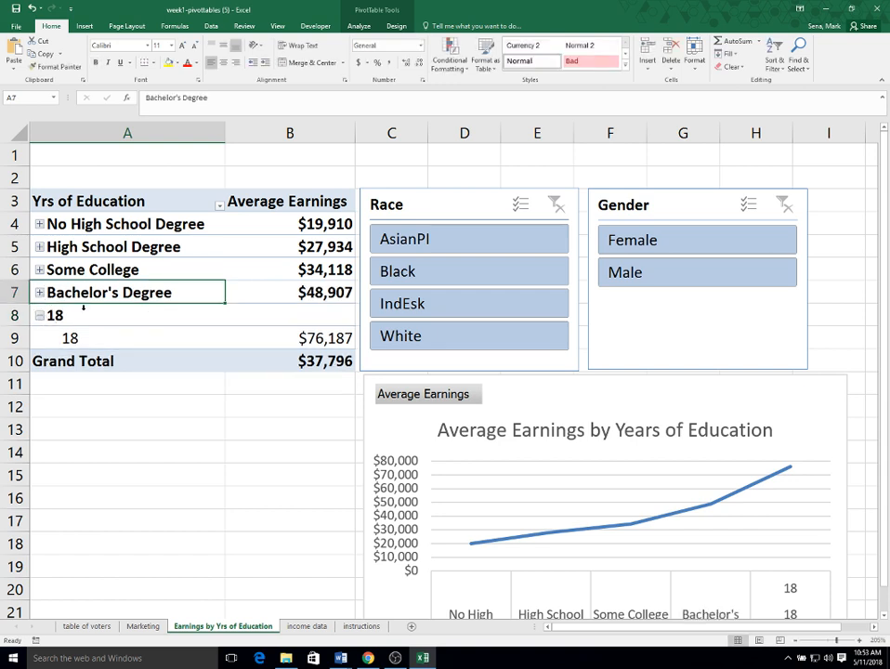
# - Rename the 18-year education group as Graduate Degree and collapse it
pyautogui.click(69, 315)
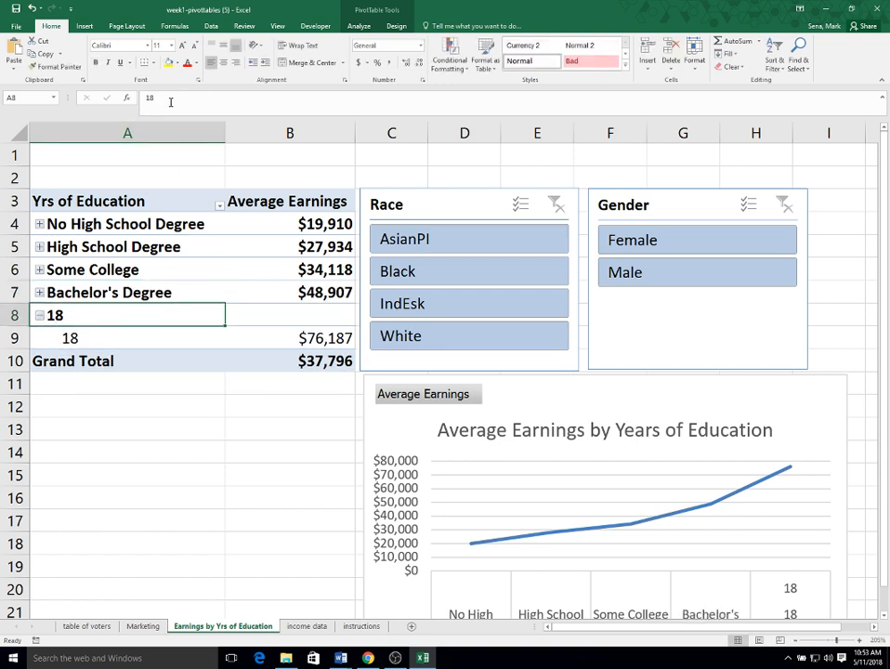
pyautogui.moveTo(171, 102); pyautogui.dragTo(113, 102)
pyautogui.write('Gr')
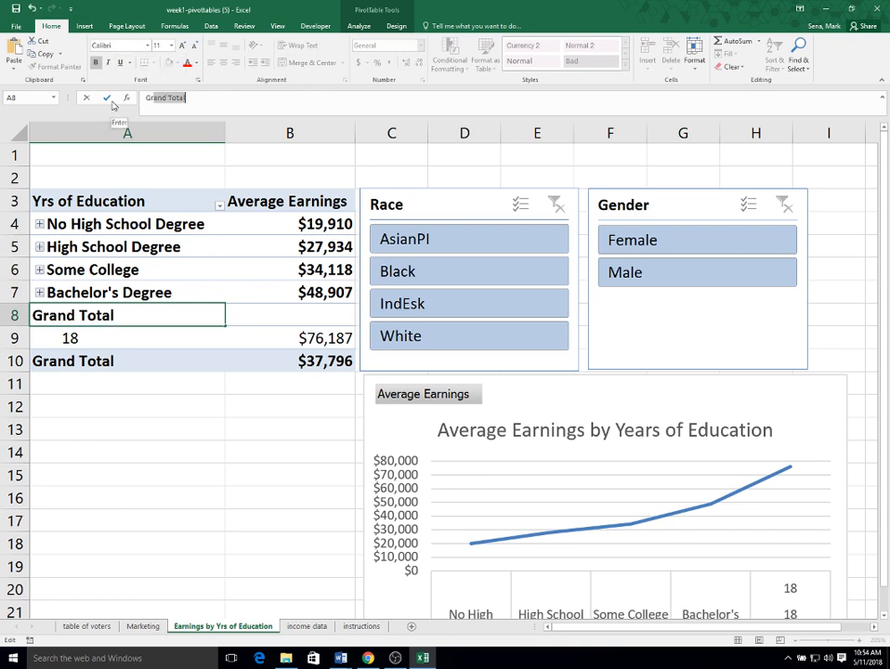
pyautogui.write('adyate')
pyautogui.press('BackSpace')
pyautogui.press('BackSpace')
pyautogui.press('BackSpace')
pyautogui.press('BackSpace')
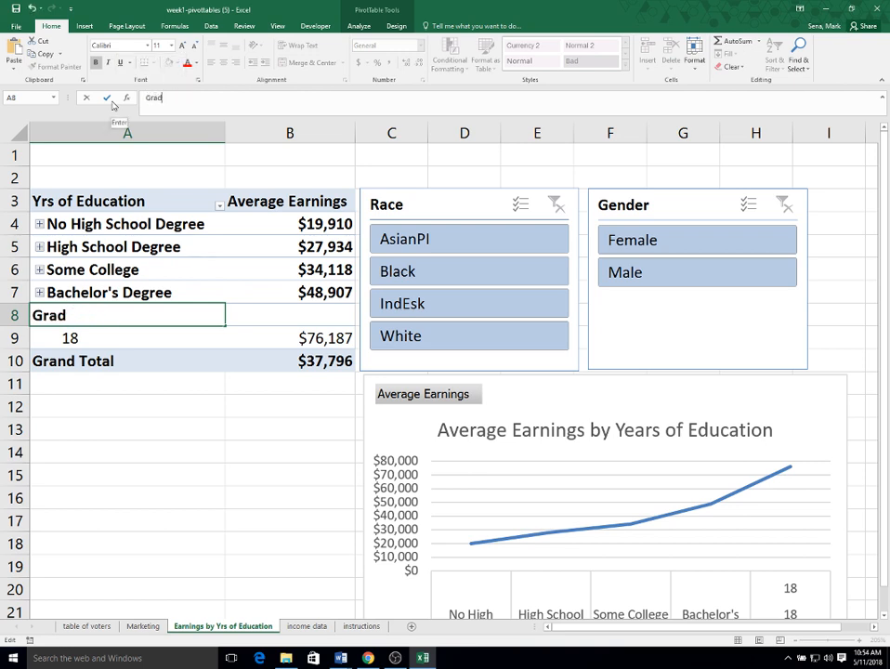
pyautogui.write('uate Degree')
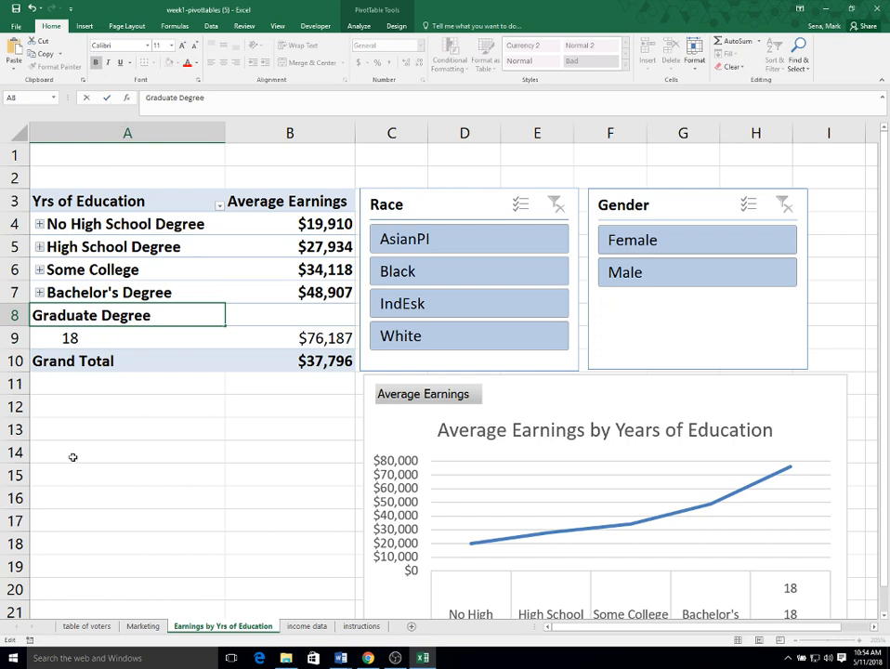
pyautogui.click(99, 406)
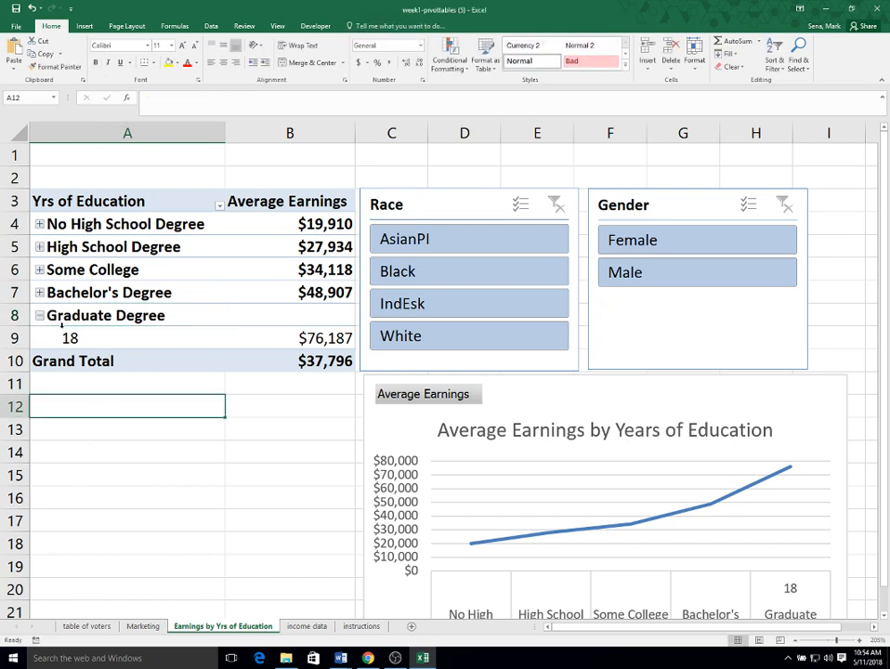
pyautogui.click(40, 316)
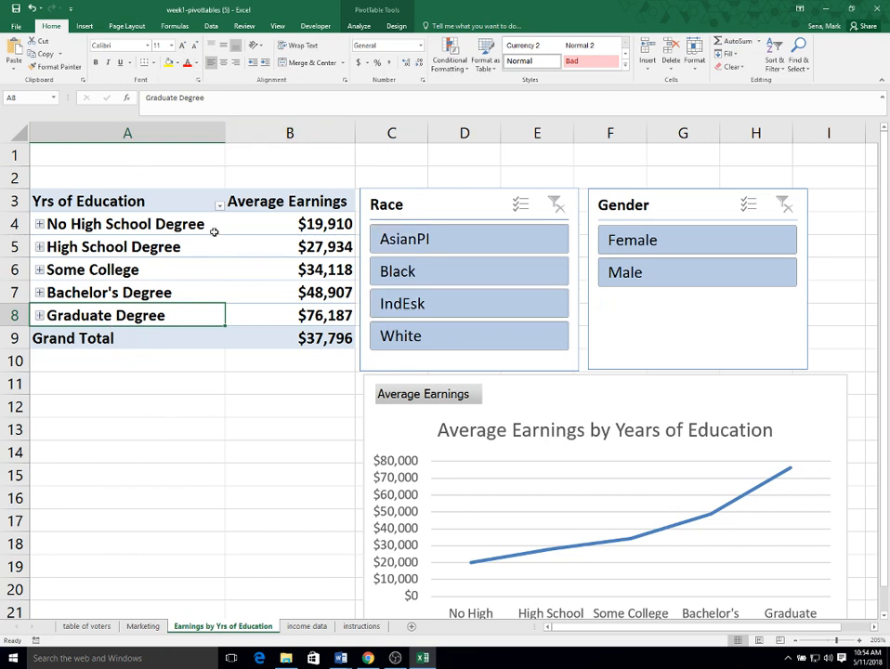
# - Change the pivot table's row label heading in cell A3 to Degree Earned
pyautogui.click(134, 201)
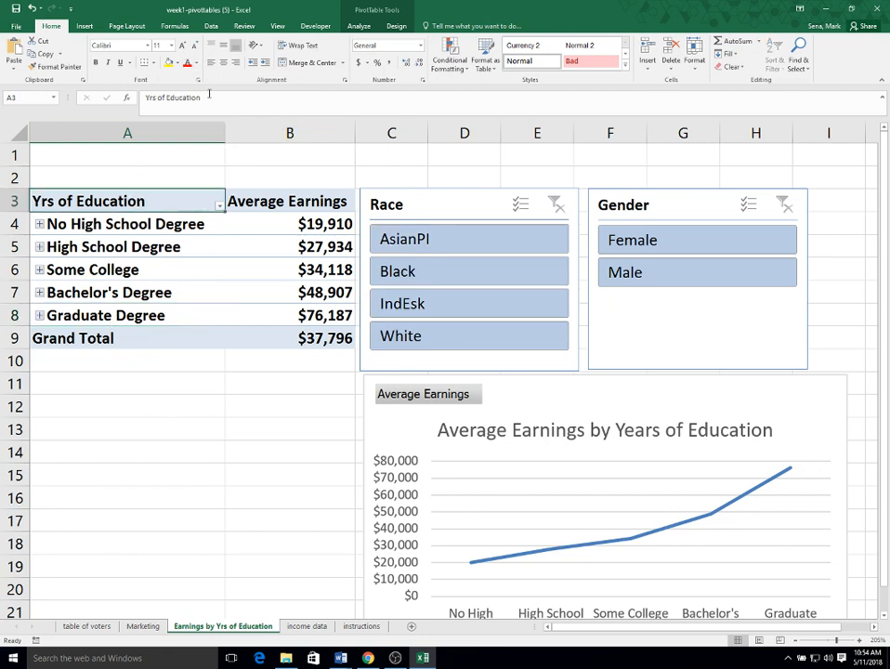
pyautogui.moveTo(210, 95); pyautogui.dragTo(139, 97)
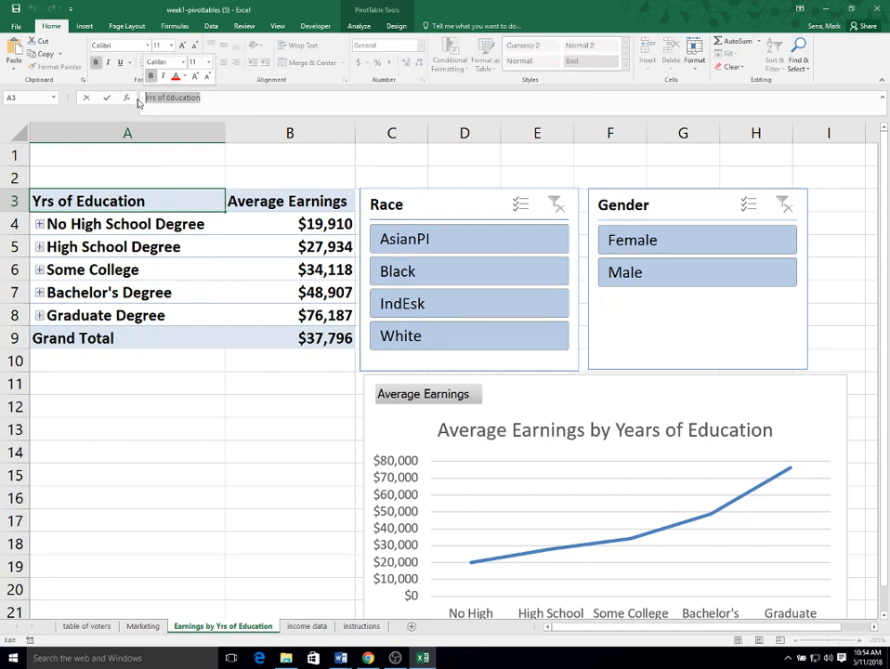
pyautogui.write('Degree')
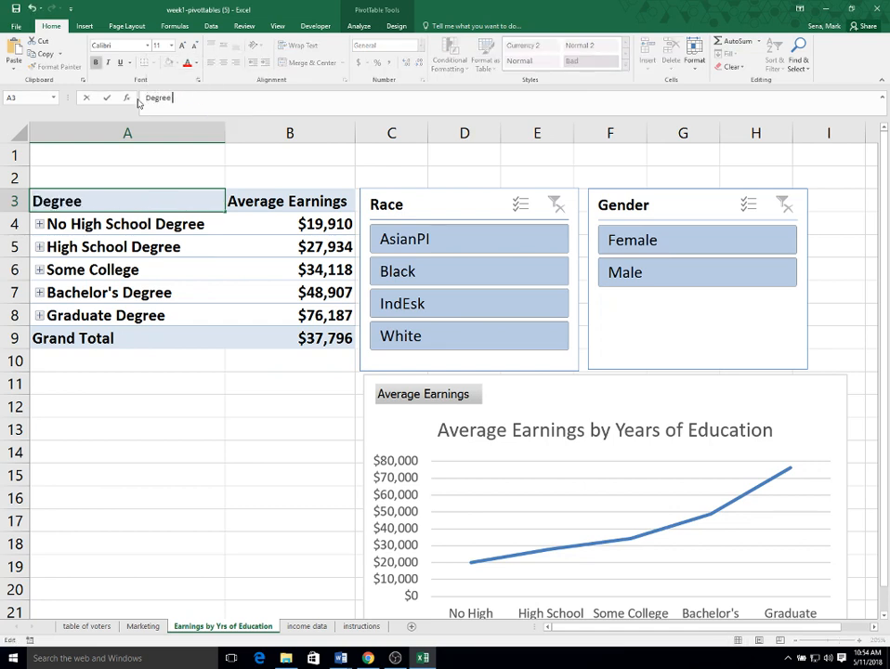
pyautogui.write(' Earned')
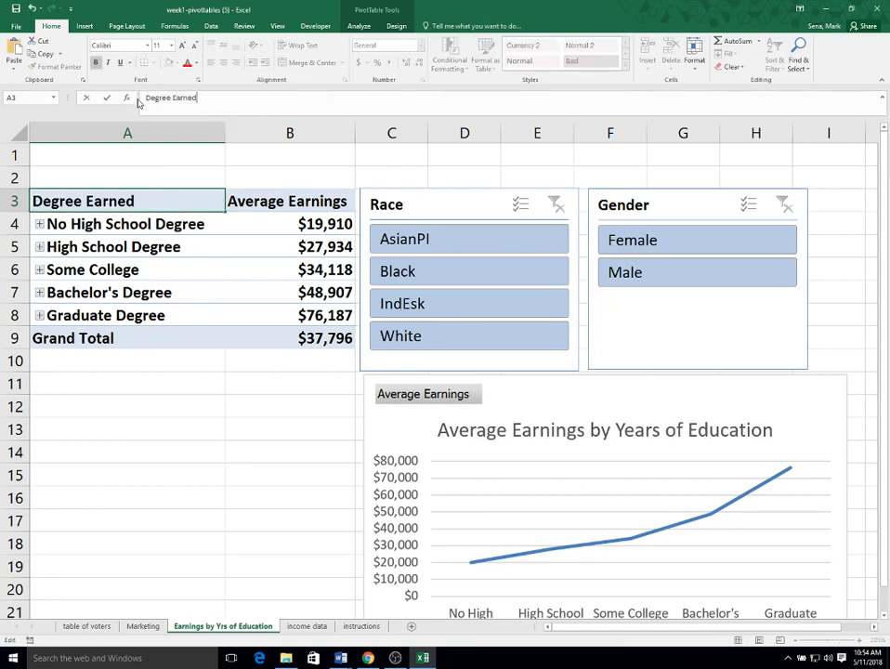
pyautogui.press('Return')
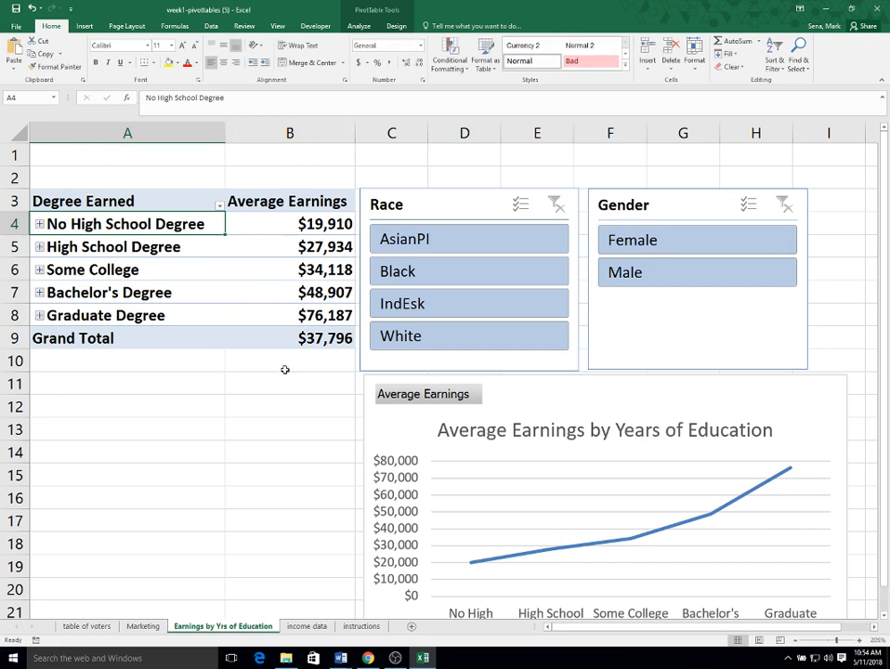
pyautogui.scroll(-1, 794, 398)
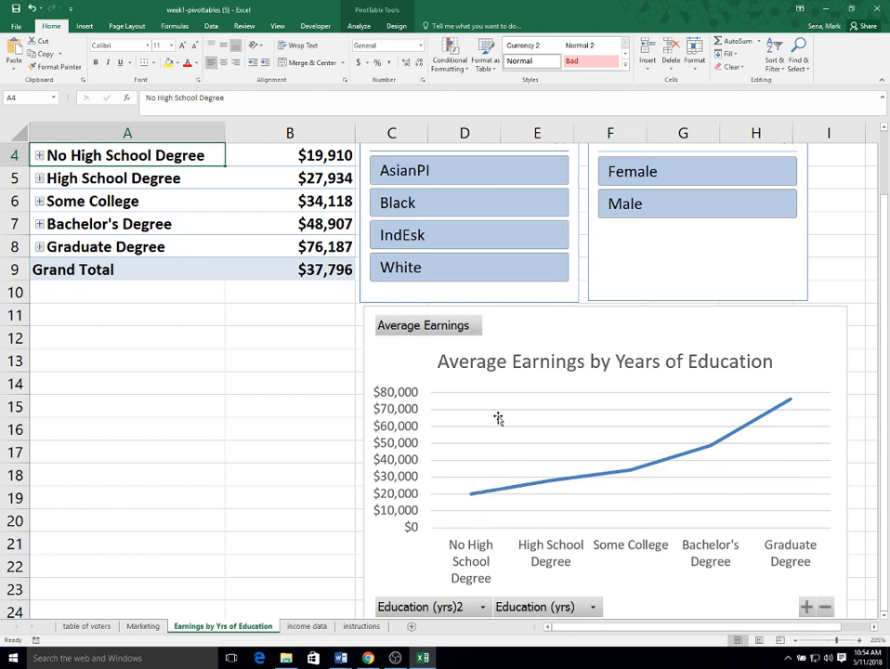
# - Change the average earnings pivot chart from a line to a Clustered Column chart
pyautogui.rightClick(556, 454)
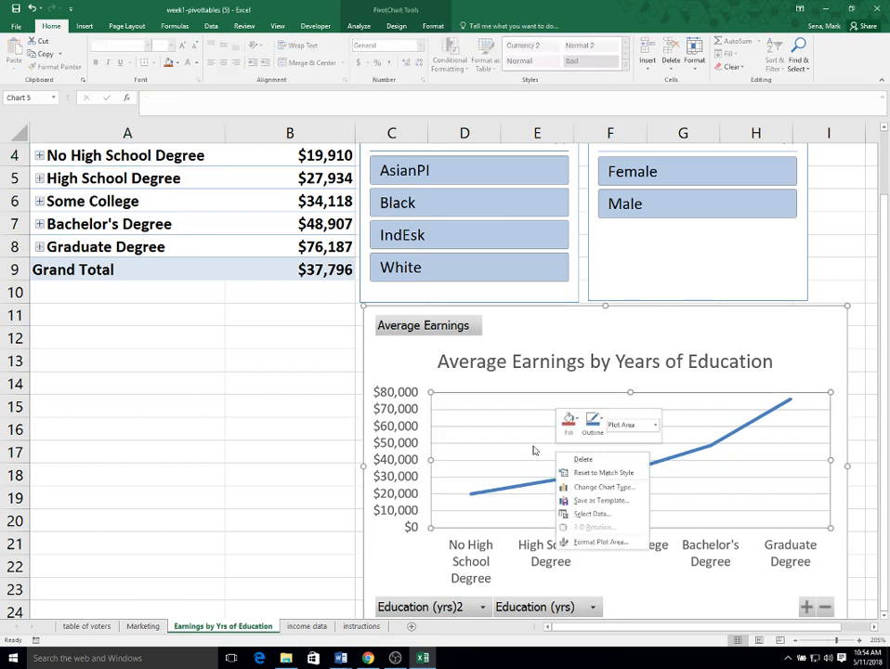
pyautogui.click(608, 486)
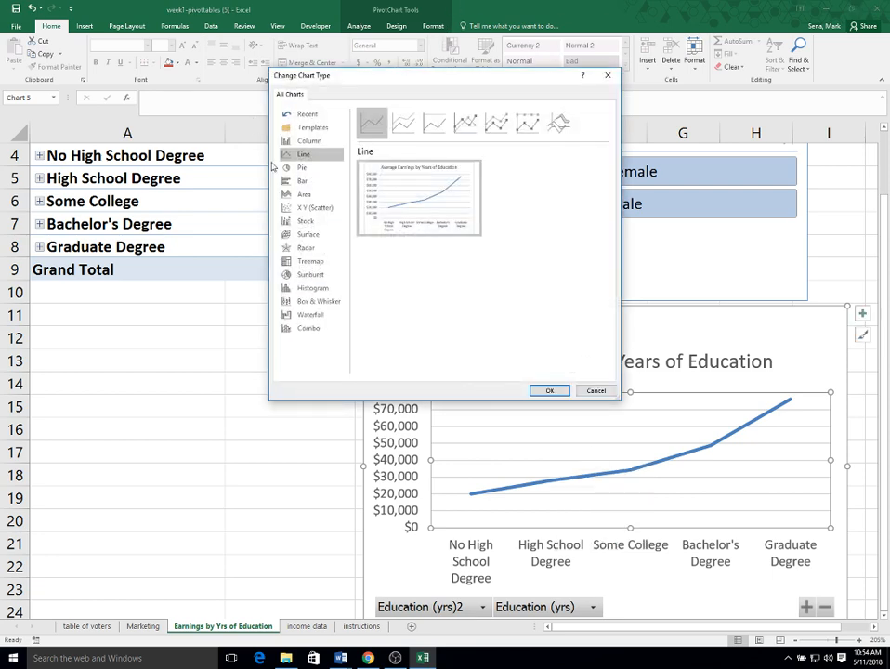
pyautogui.click(305, 142)
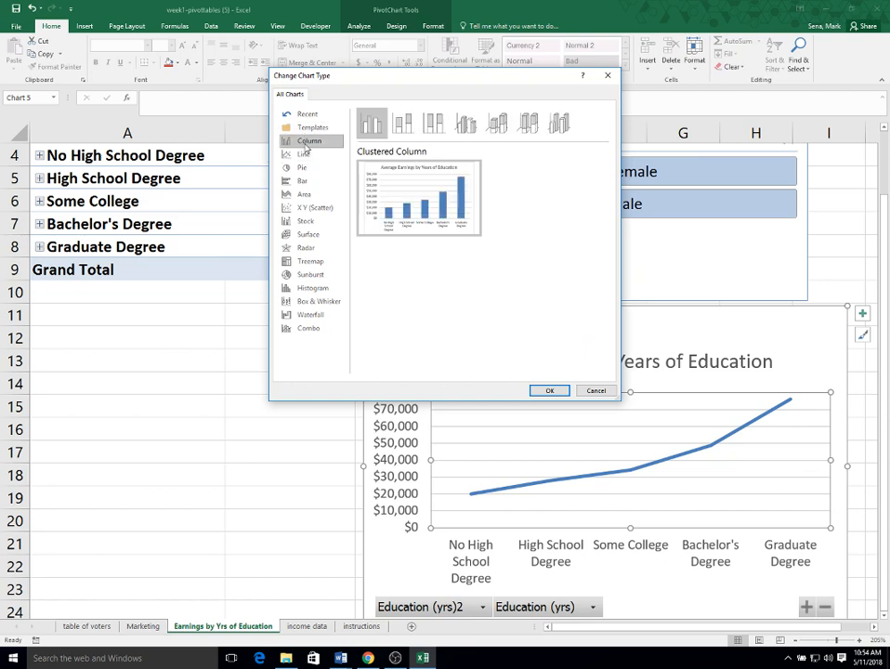
pyautogui.click(547, 391)
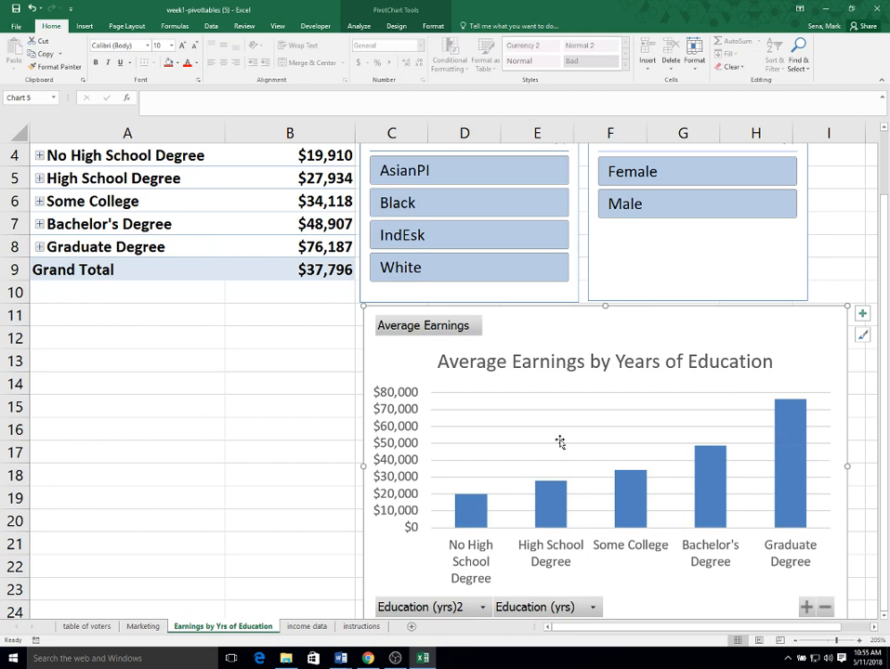
# - Change the chart title to Average Earnings by Degree Earned
pyautogui.click(618, 362)
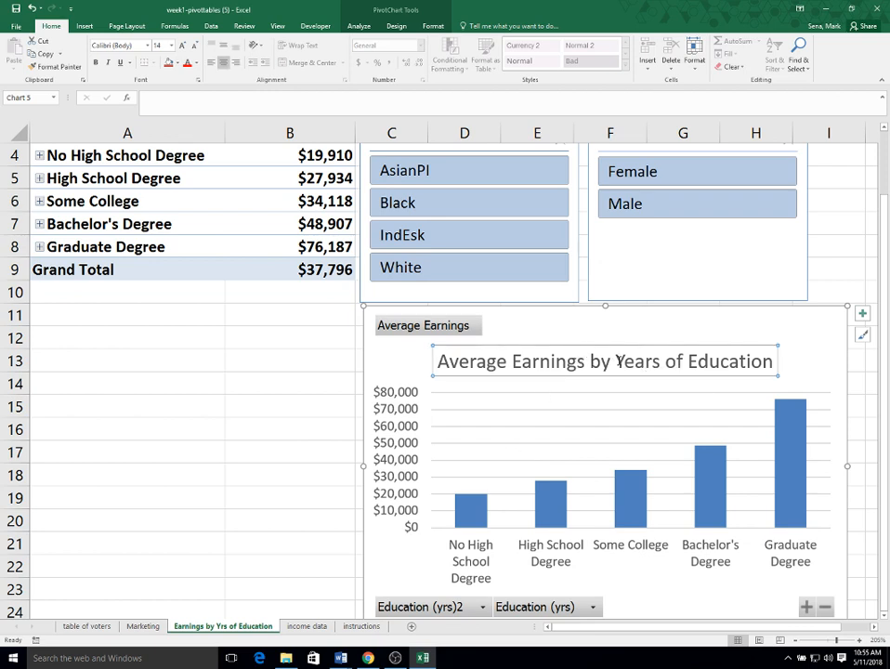
pyautogui.moveTo(615, 362); pyautogui.dragTo(774, 362)
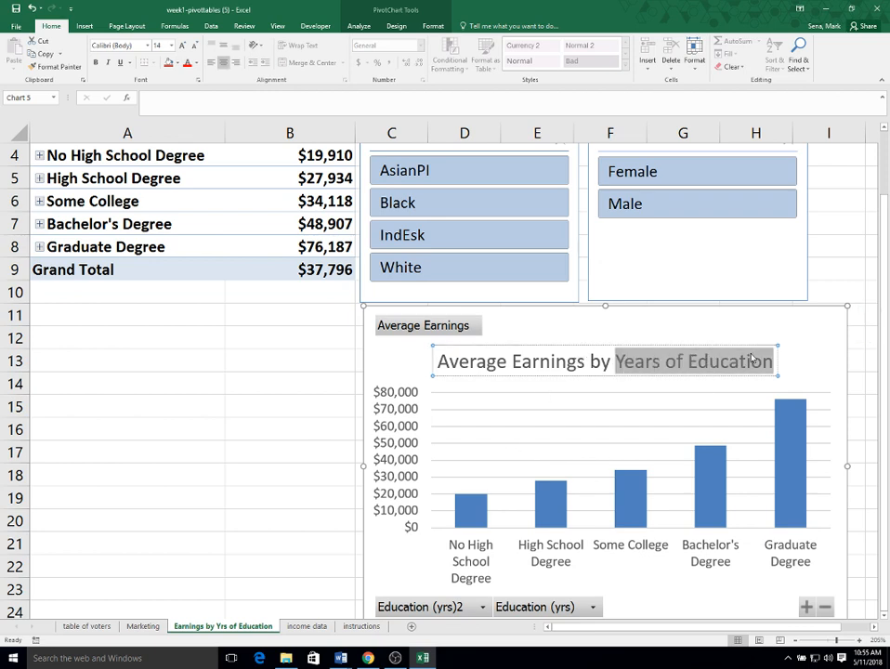
pyautogui.hotkey('ctrl', 'c')
pyautogui.write('Degree')
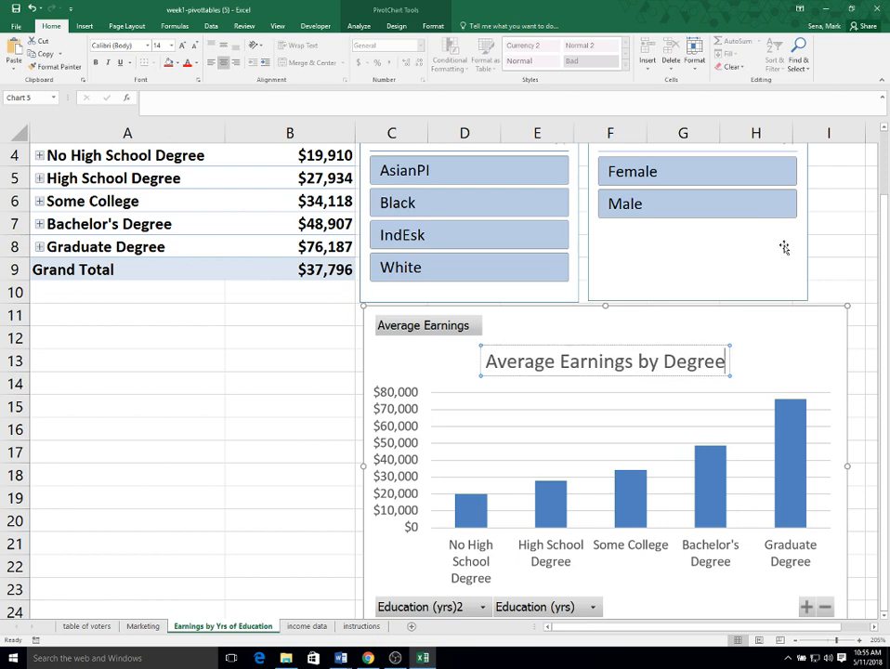
pyautogui.write(' Earned')
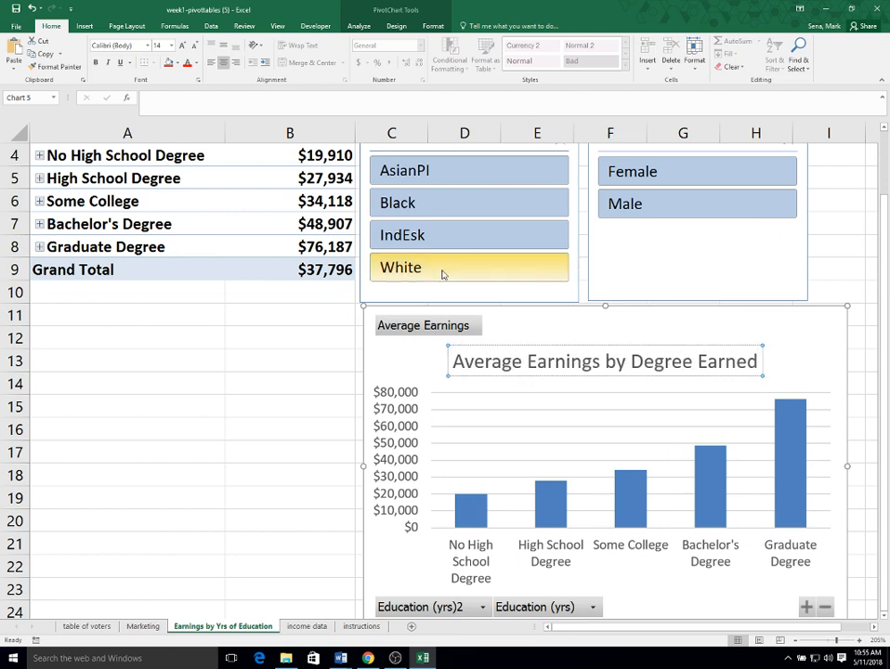
# - Rename the Earnings by Yrs of Education sheet as Earnings by Degree and save the workbook
pyautogui.click(231, 628)
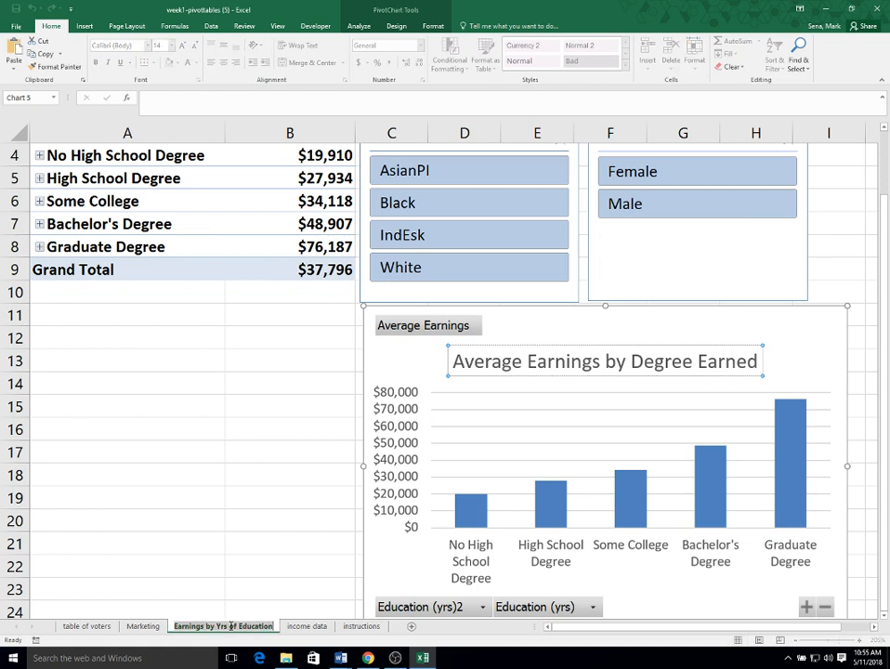
pyautogui.moveTo(218, 624); pyautogui.dragTo(301, 626)
pyautogui.write('Degree')
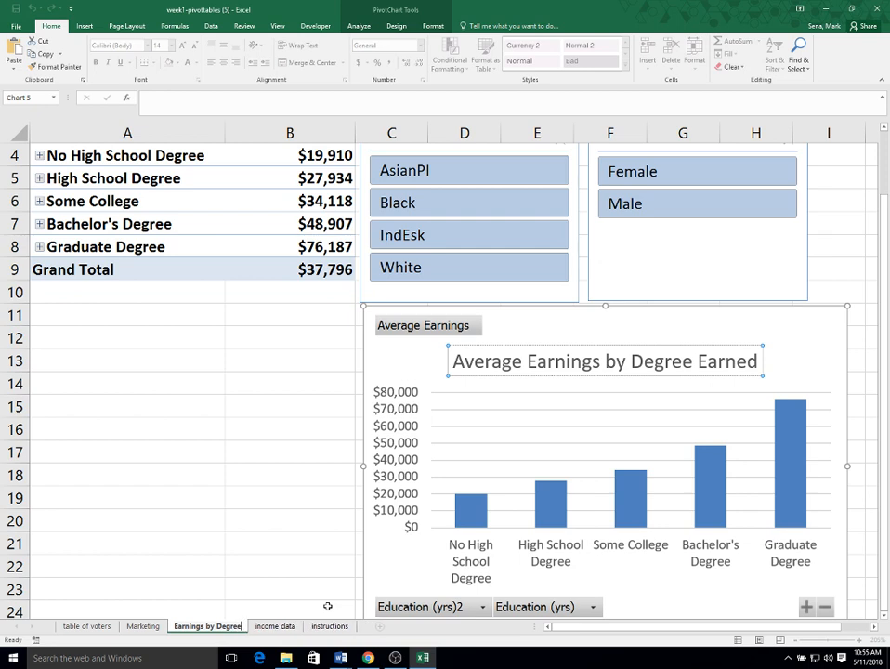
pyautogui.press('Return')
pyautogui.click(221, 480)
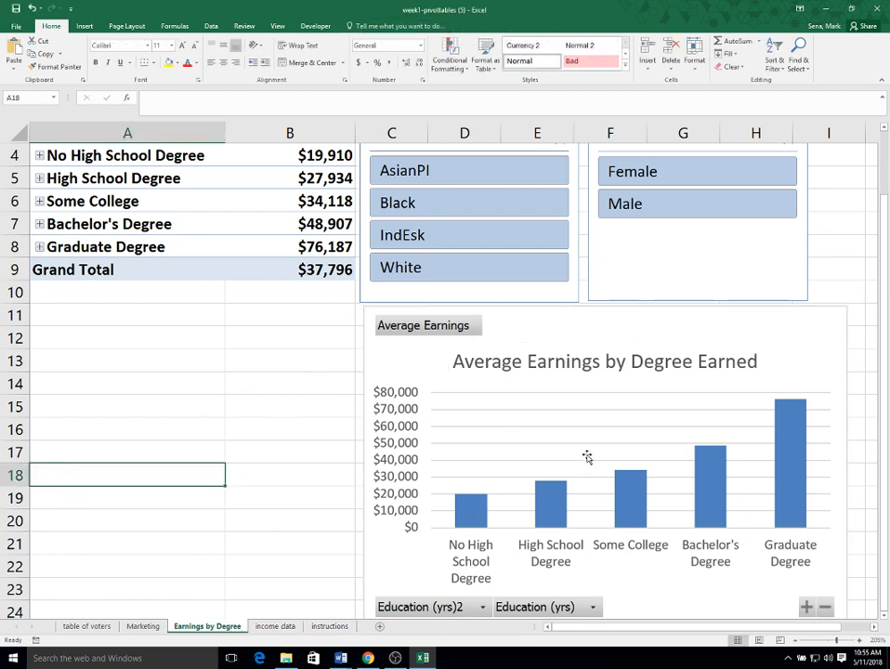
pyautogui.click(14, 9)
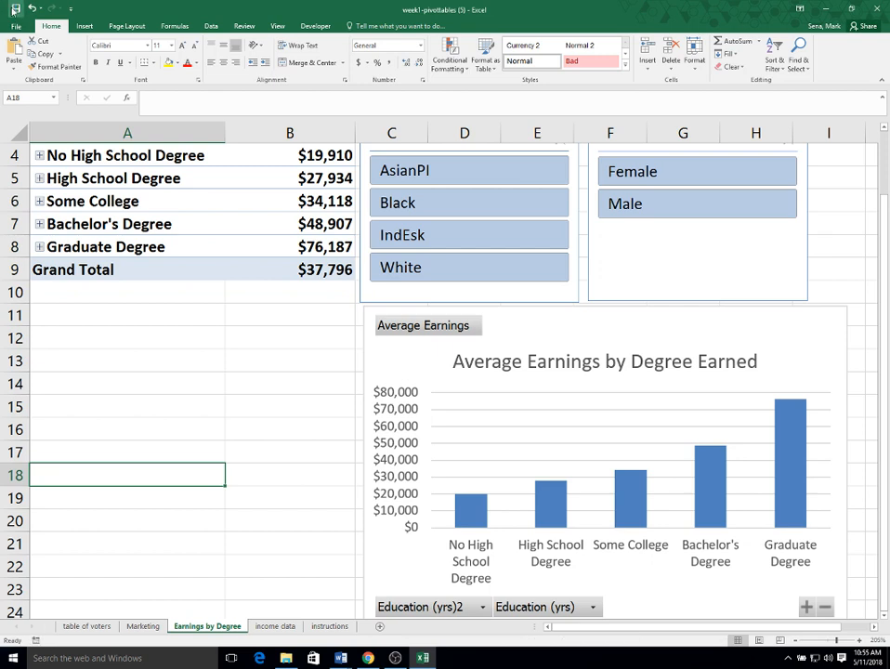